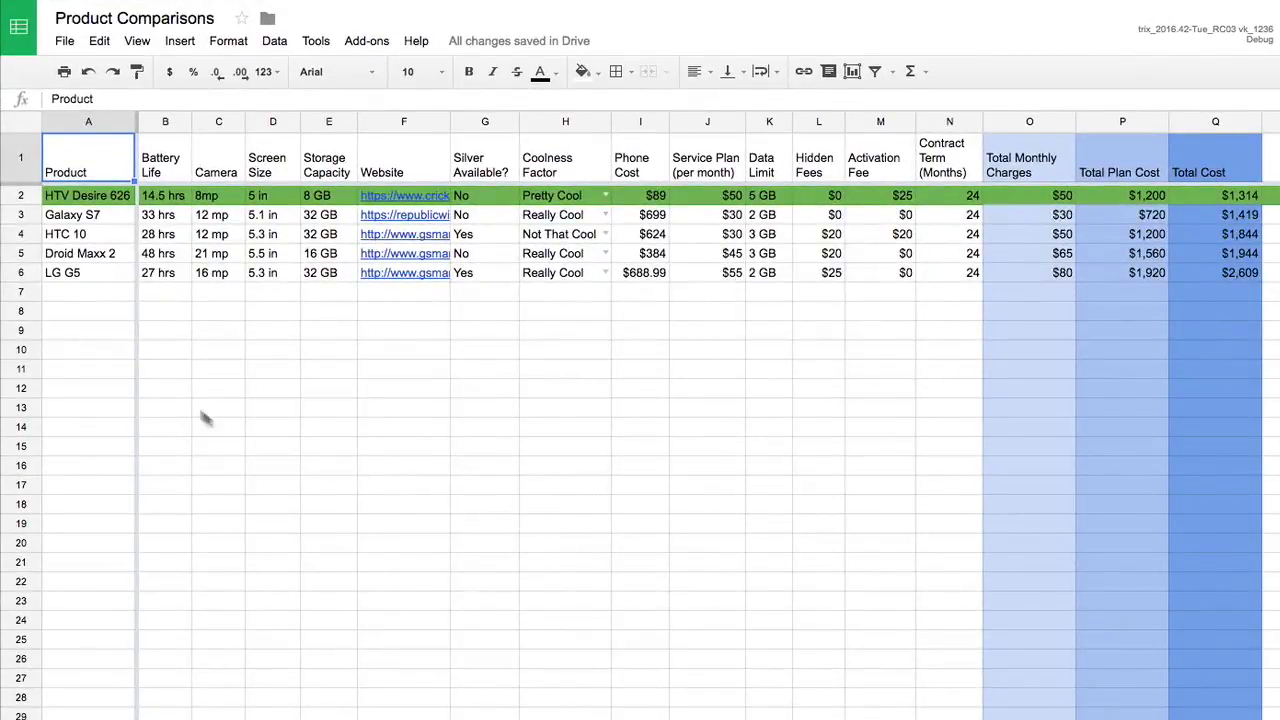
pyautogui.click(19, 196)
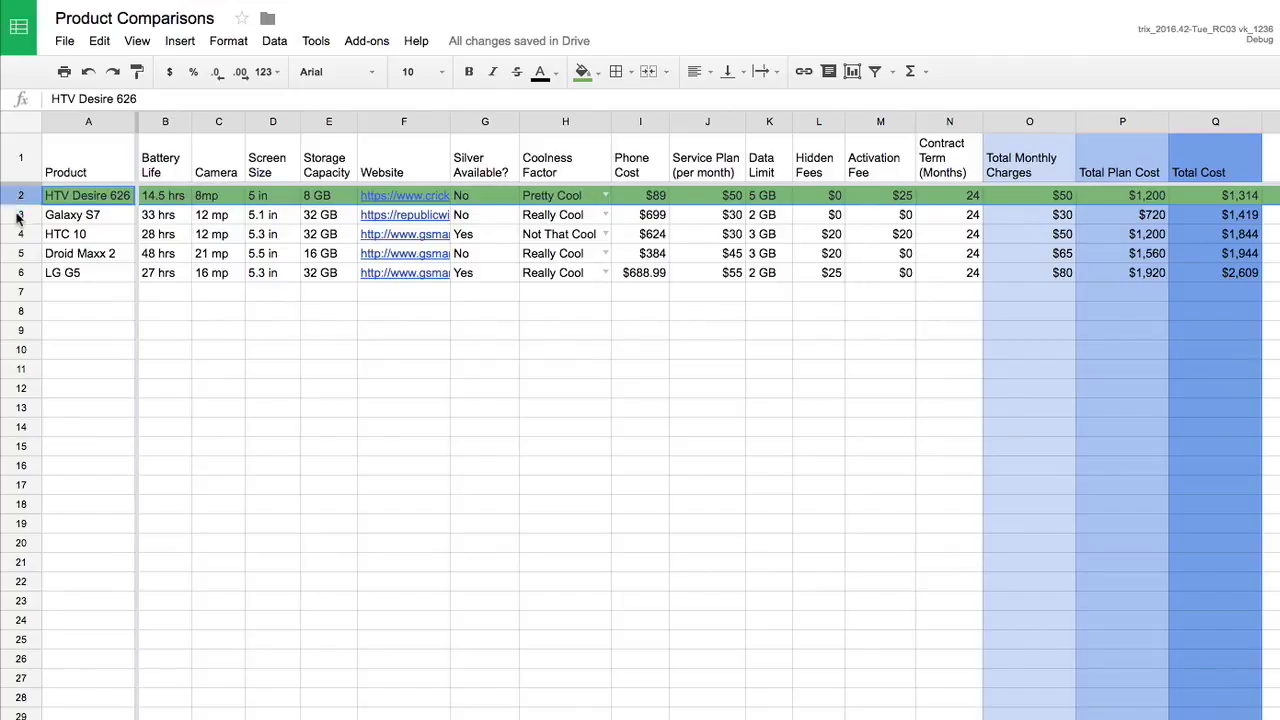
pyautogui.click(19, 215)
pyautogui.click(16, 234)
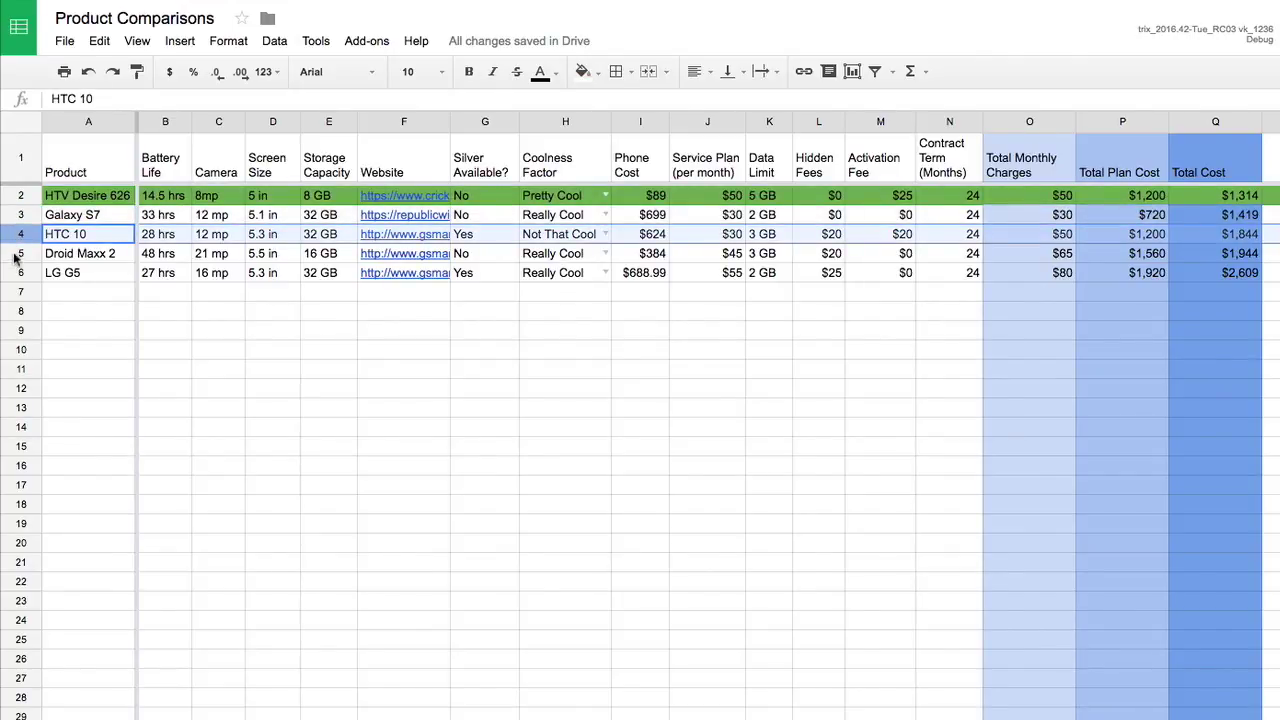
pyautogui.click(14, 254)
pyautogui.click(19, 273)
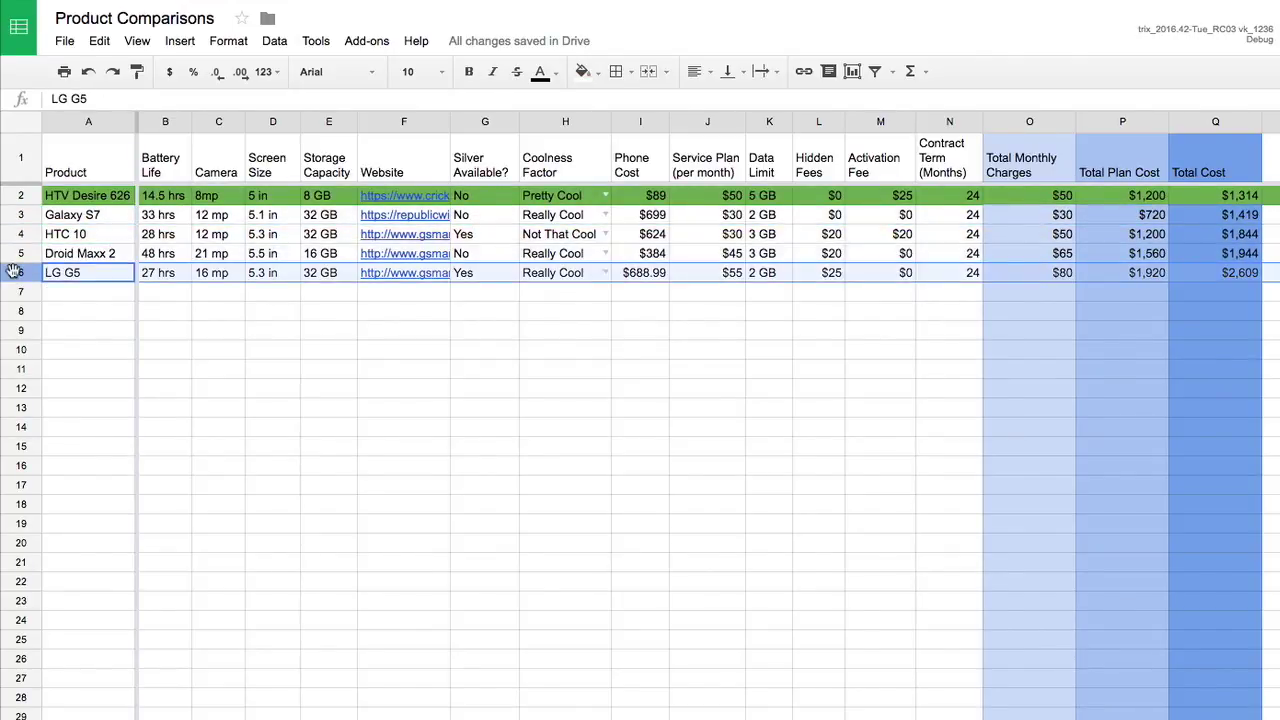
pyautogui.click(166, 121)
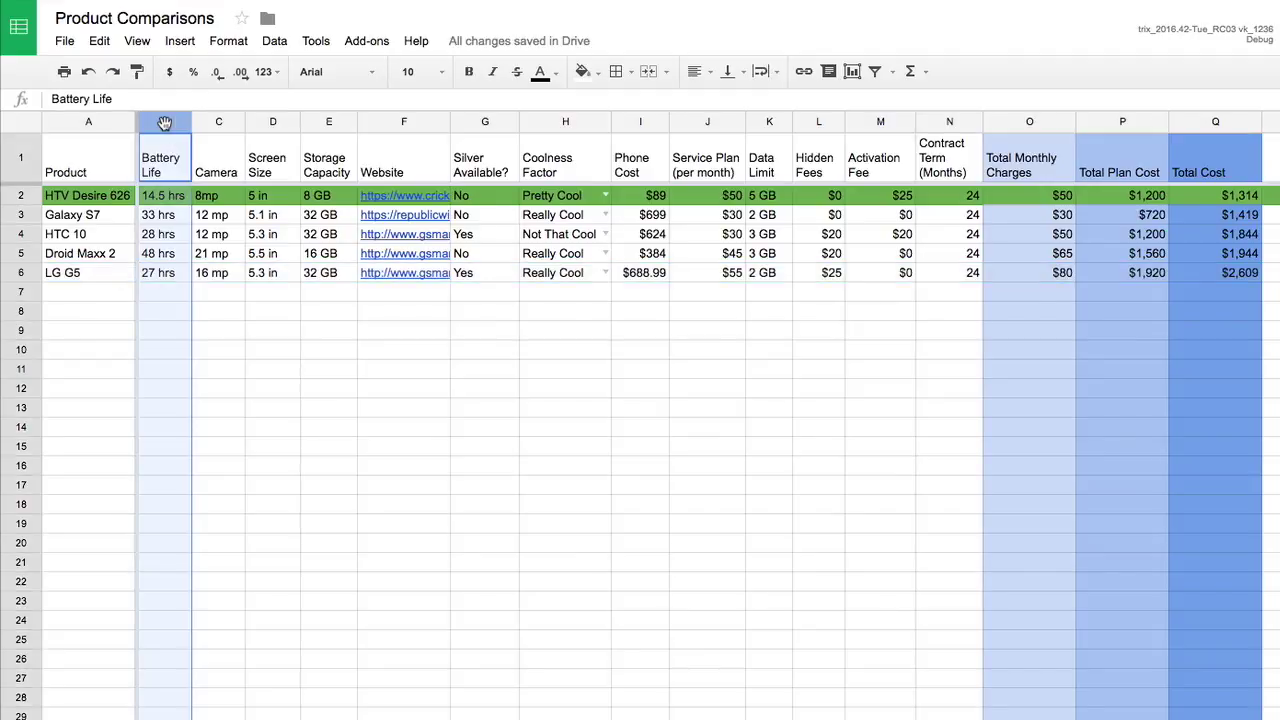
pyautogui.click(210, 121)
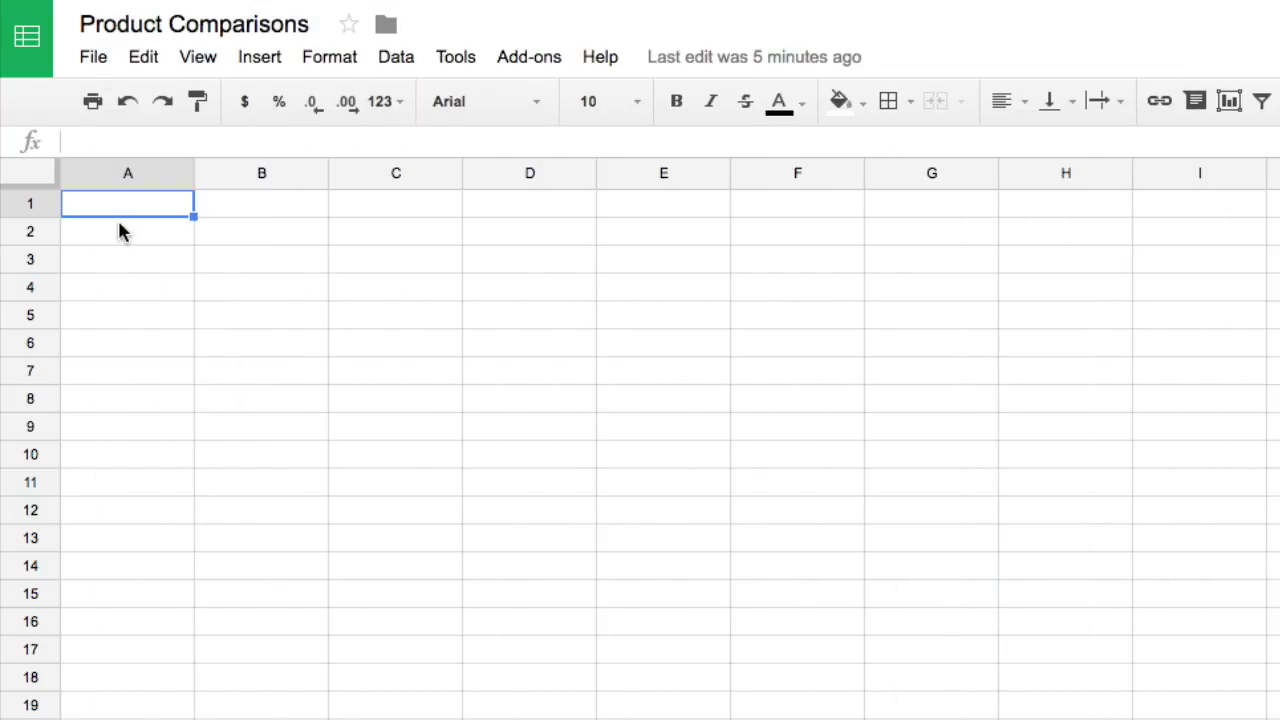
# Step: Enter 'Product' in A1 and 'Galaxy S7' in A2
pyautogui.write('Produ')
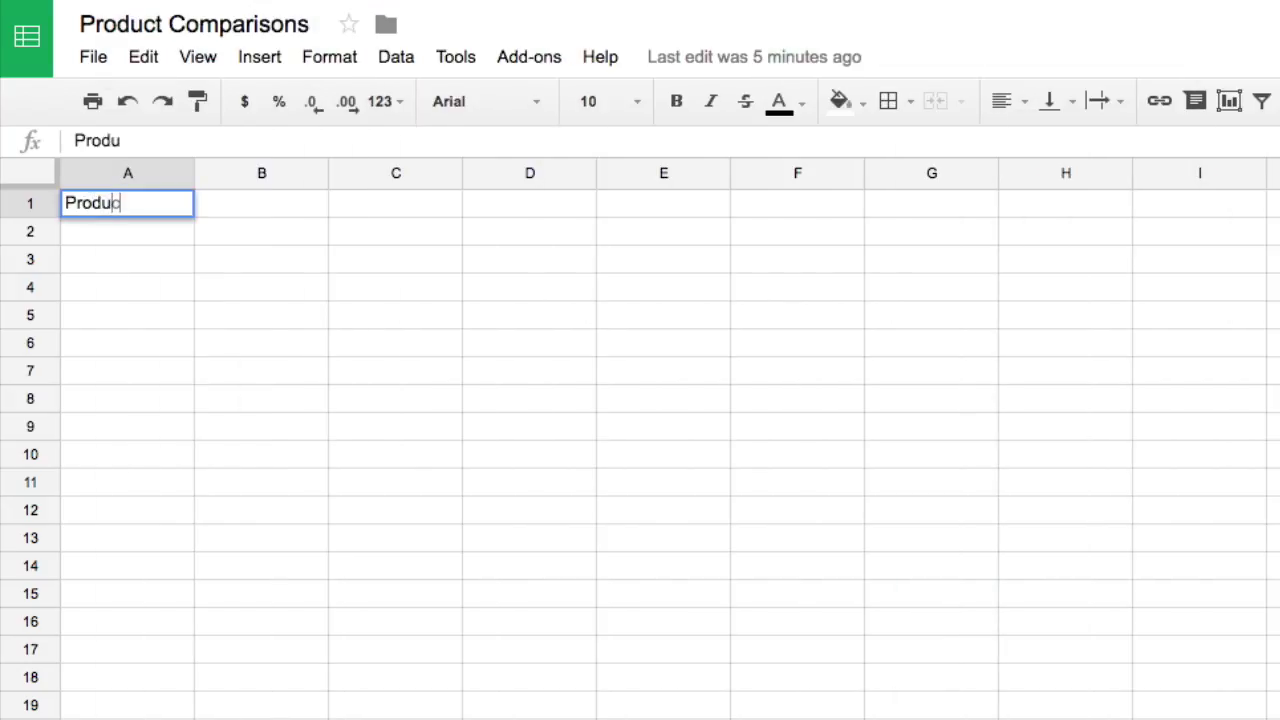
pyautogui.write('ct')
pyautogui.press('Return')
pyautogui.write('Gala')
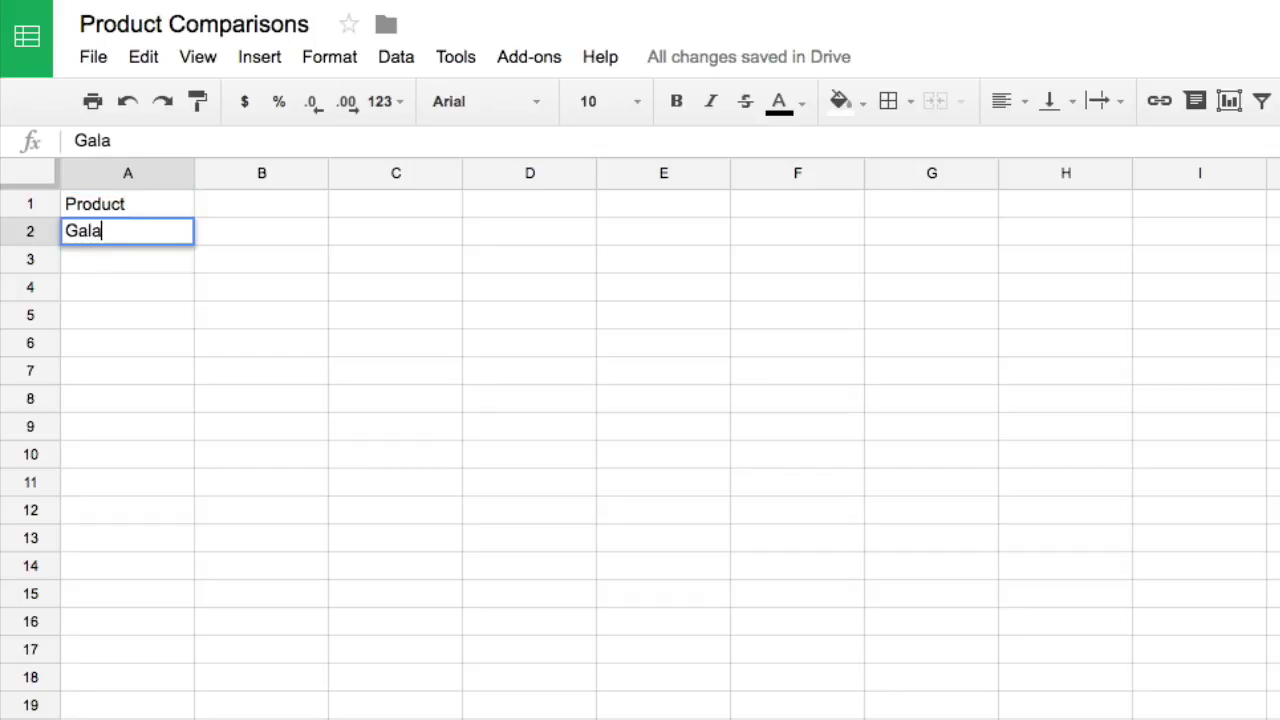
pyautogui.write('xy S7')
pyautogui.press('Return')
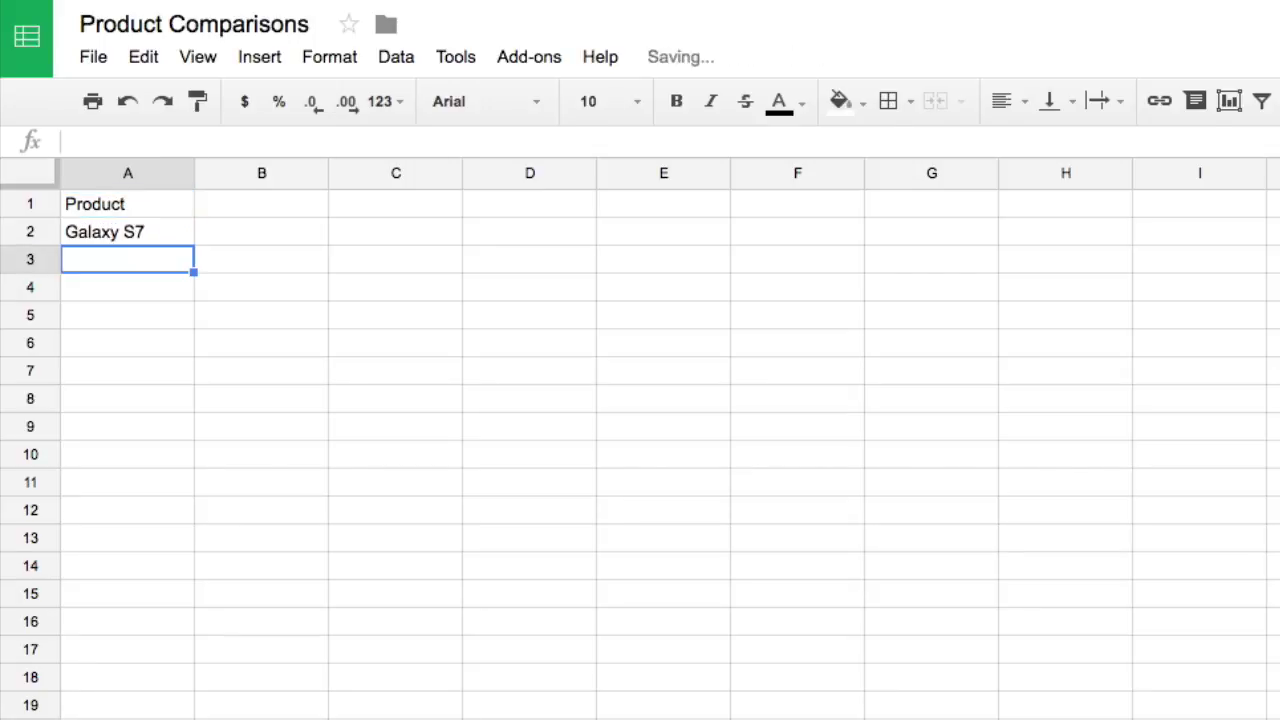
# Step: Add the headers Battery Life, Camera, Screen Size and Storage Capacity across B1:E1
pyautogui.click(262, 204)
pyautogui.write('Battery Life')
pyautogui.press('Tab')
pyautogui.write('Camera')
pyautogui.press('Tab')
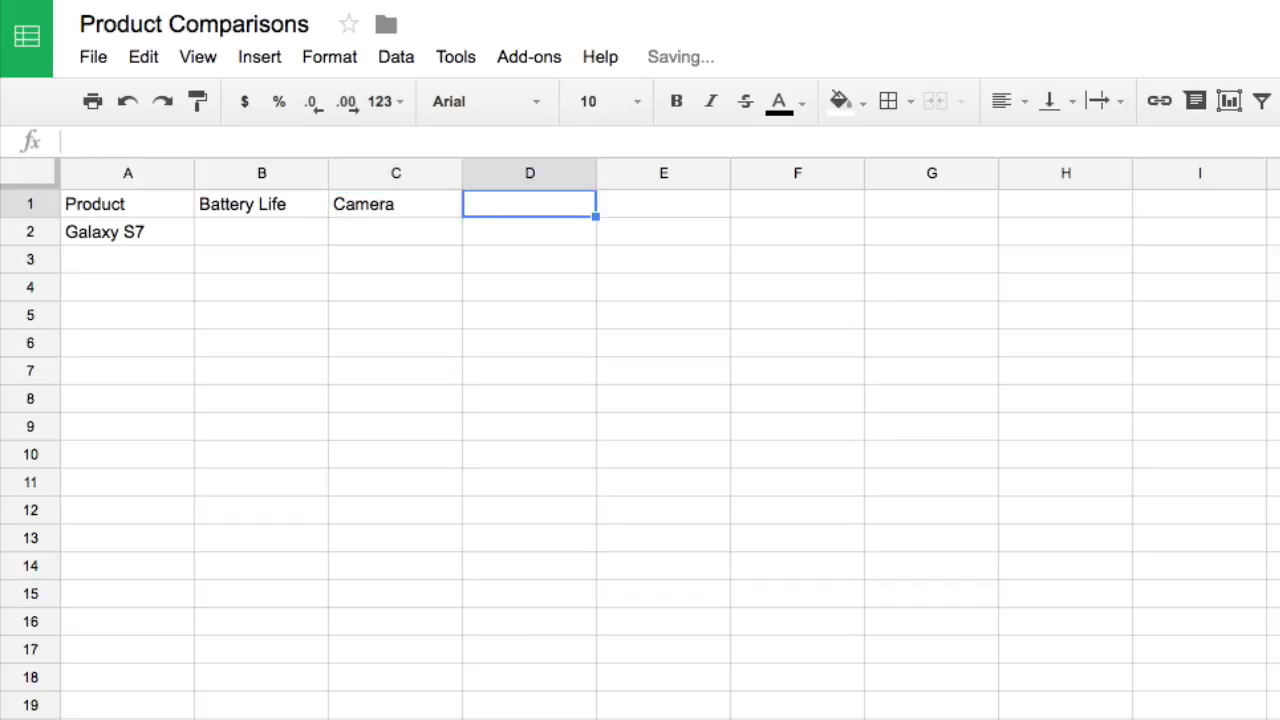
pyautogui.write('Screen Size')
pyautogui.press('Tab')
pyautogui.write('Storage Capc')
pyautogui.press('BackSpace')
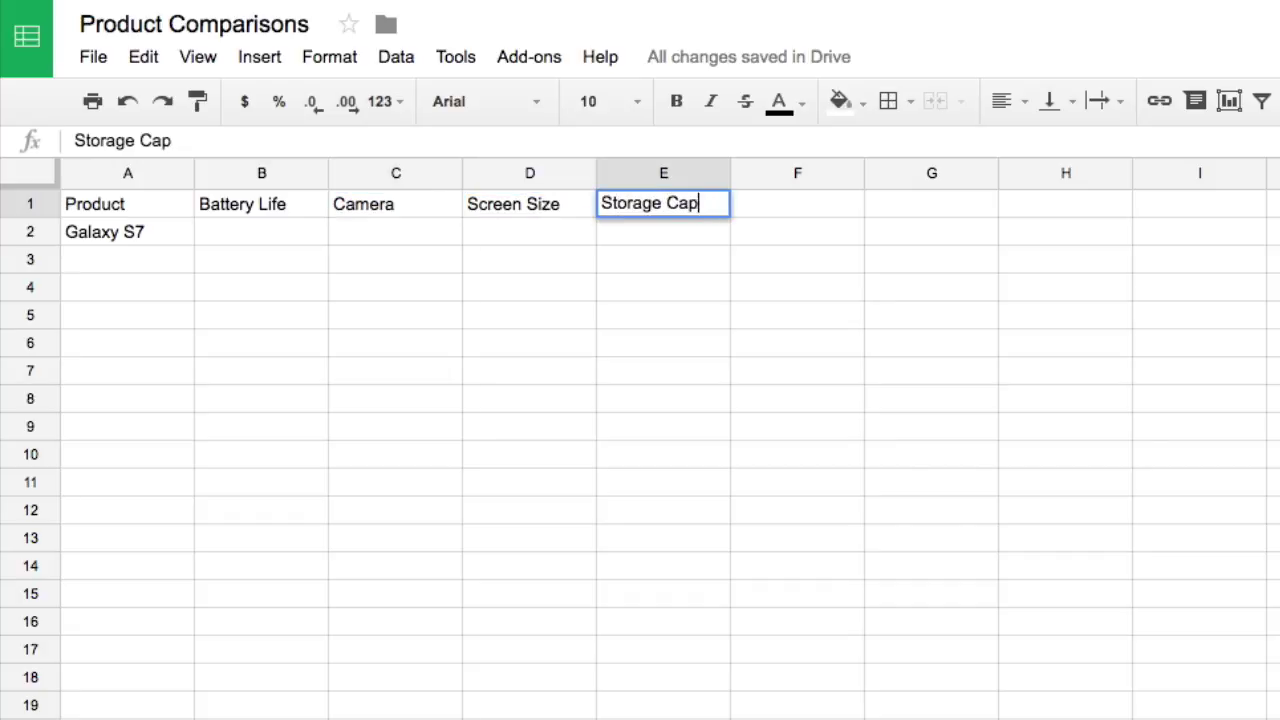
pyautogui.write('acity')
pyautogui.press('Return')
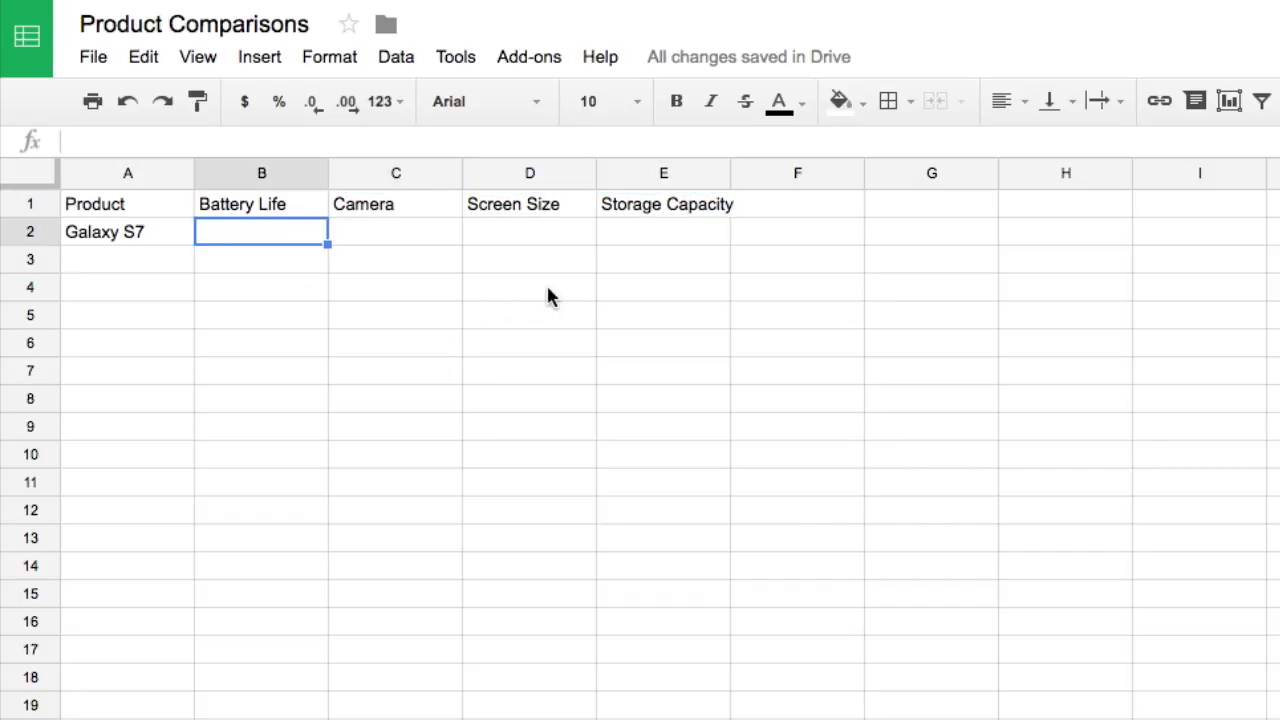
# Step: Set the whole header row 1 to wrap its text
pyautogui.click(30, 204)
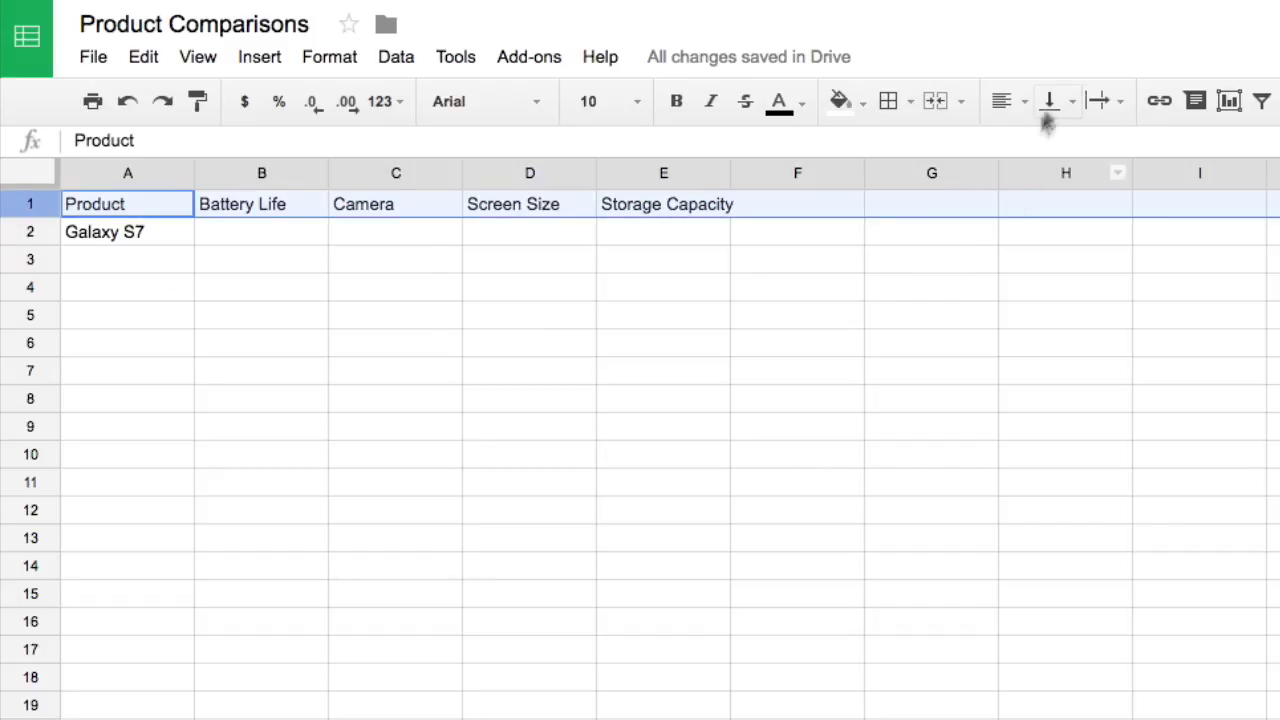
pyautogui.click(1100, 101)
pyautogui.click(1142, 150)
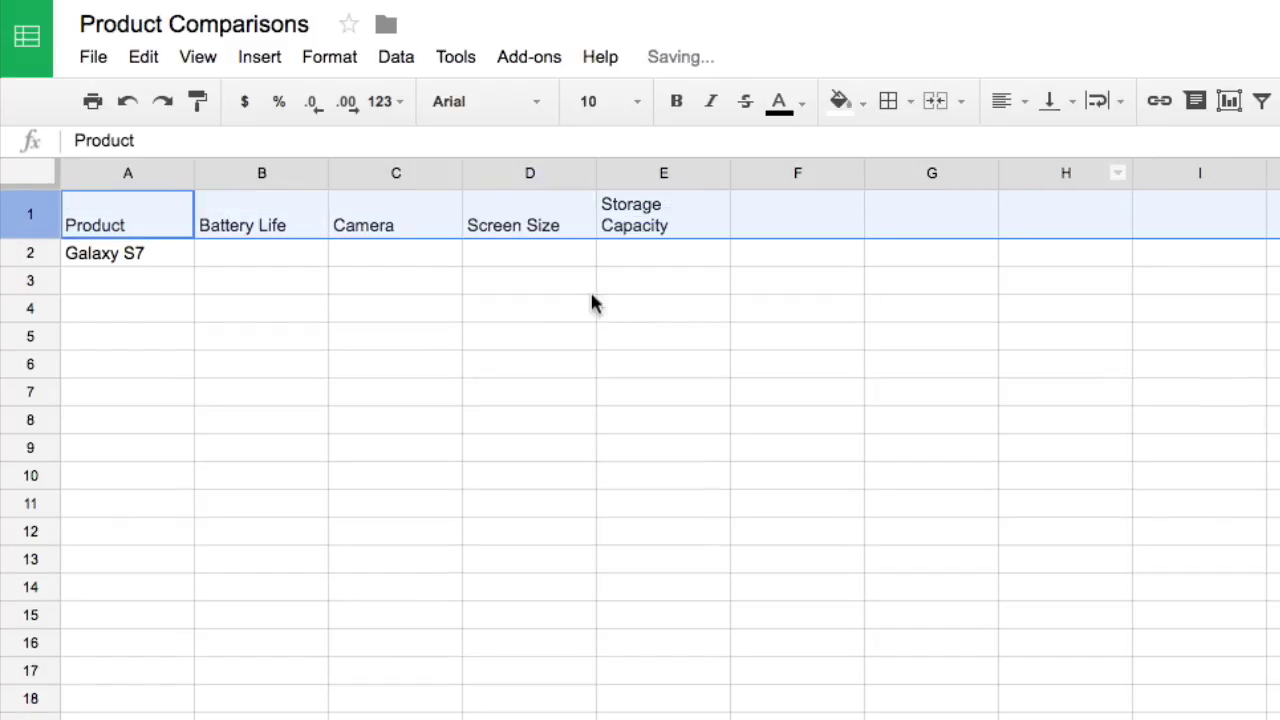
pyautogui.click(283, 258)
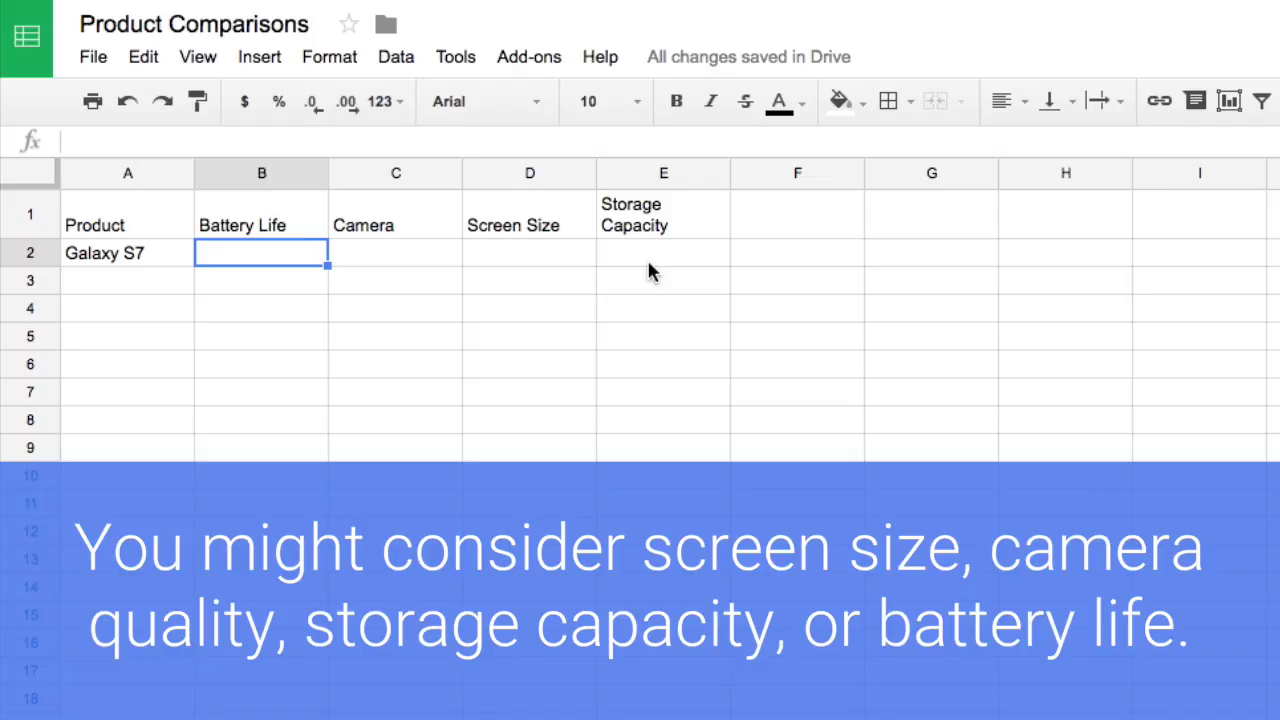
pyautogui.click(376, 214)
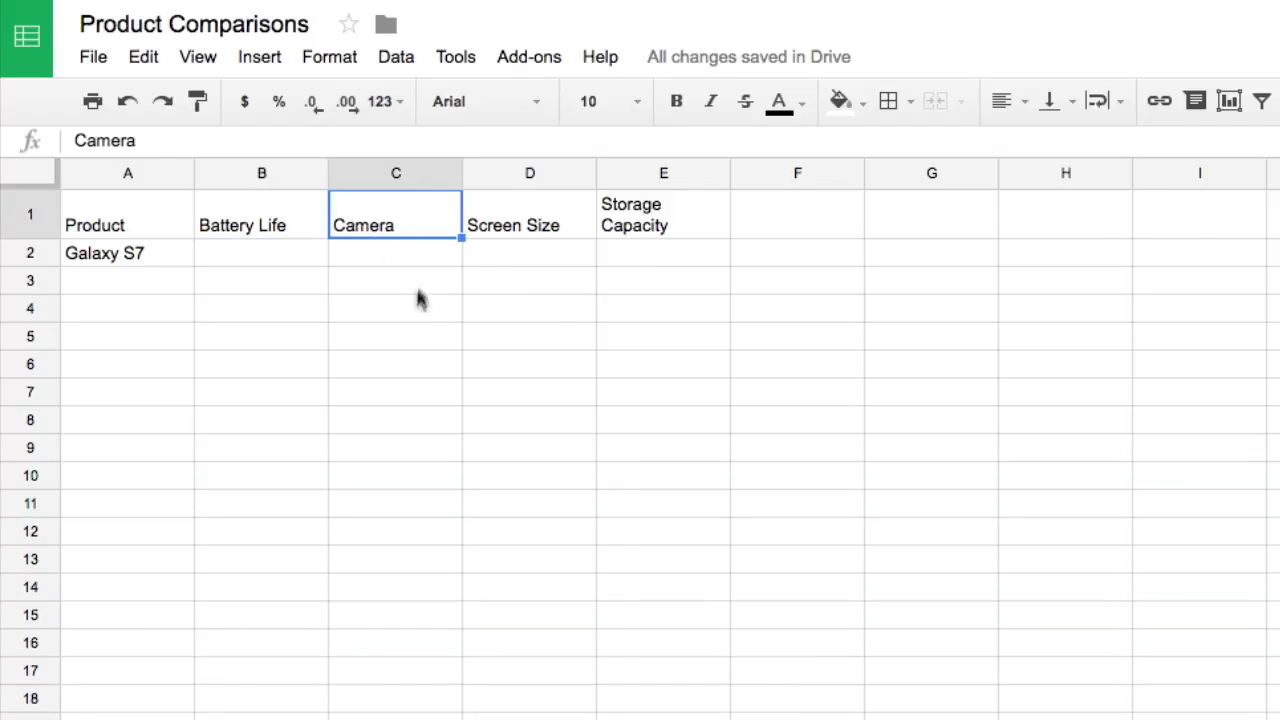
pyautogui.press('Return')
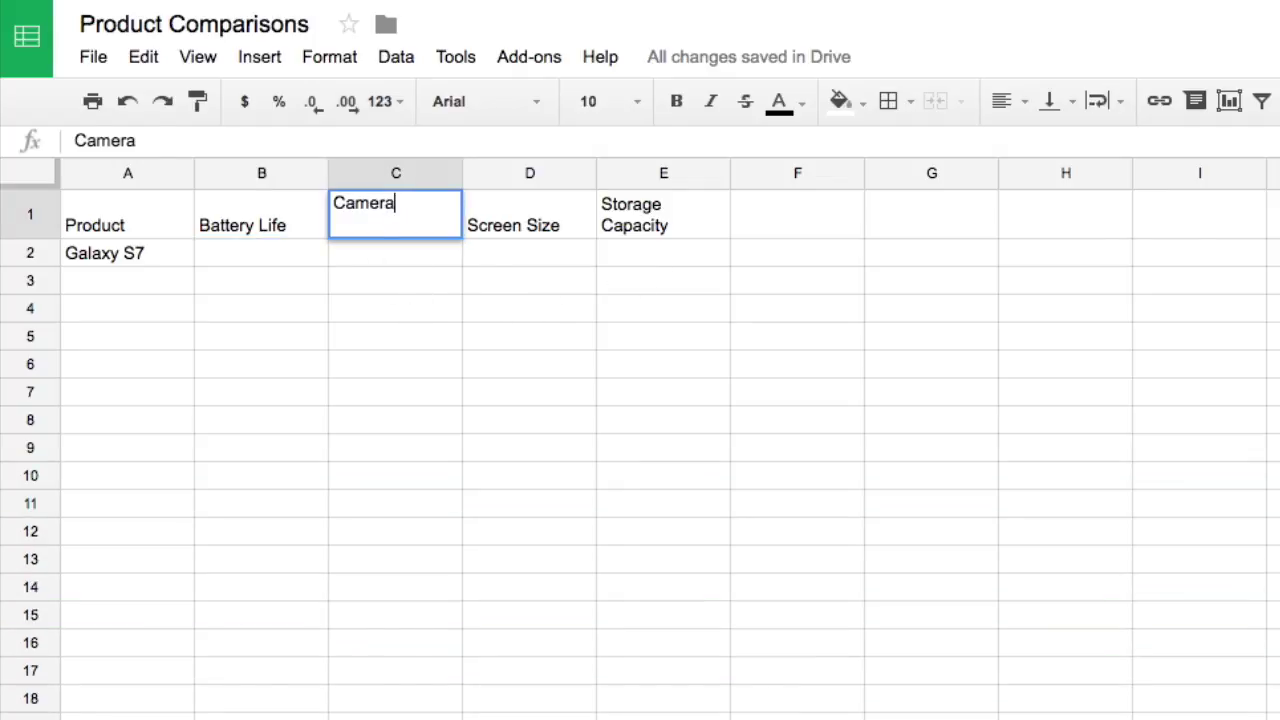
pyautogui.hotkey('ctrl', 'a')
pyautogui.write('Operating System')
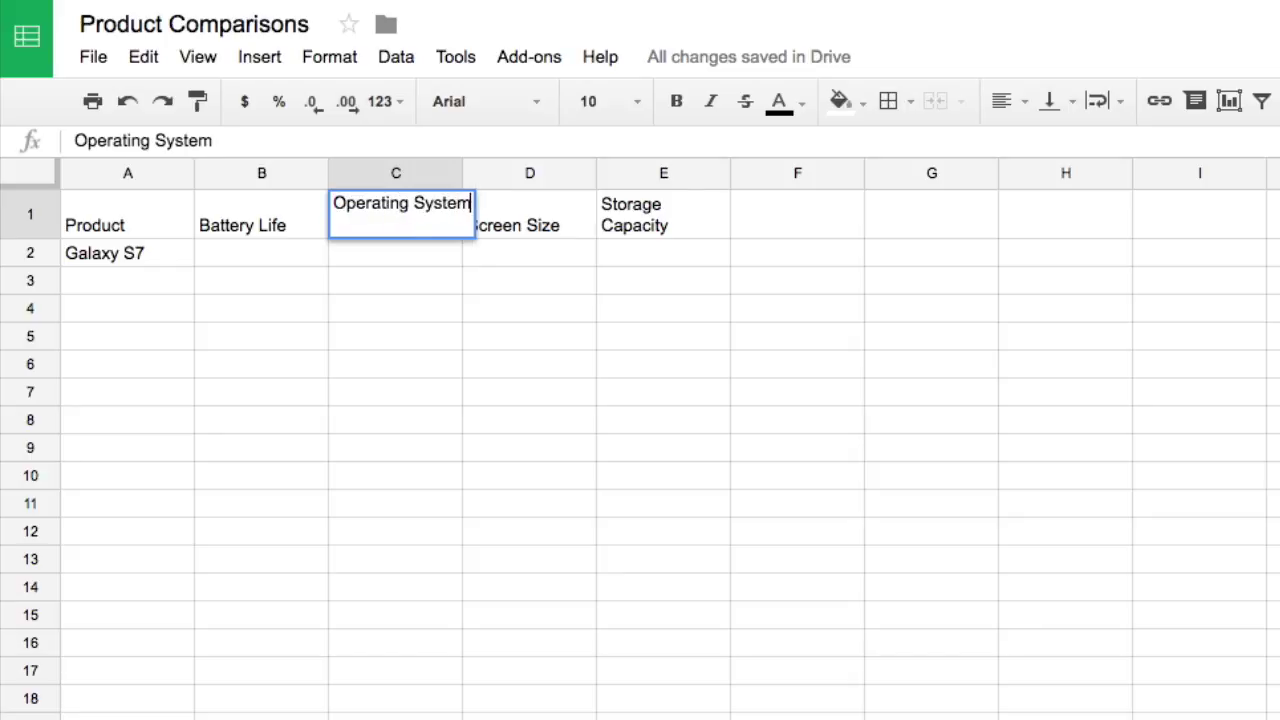
pyautogui.press('BackSpace')
pyautogui.press('BackSpace')
pyautogui.press('BackSpace')
pyautogui.press('BackSpace')
pyautogui.press('BackSpace')
pyautogui.press('BackSpace')
pyautogui.press('BackSpace')
pyautogui.write('Expandable Memor')
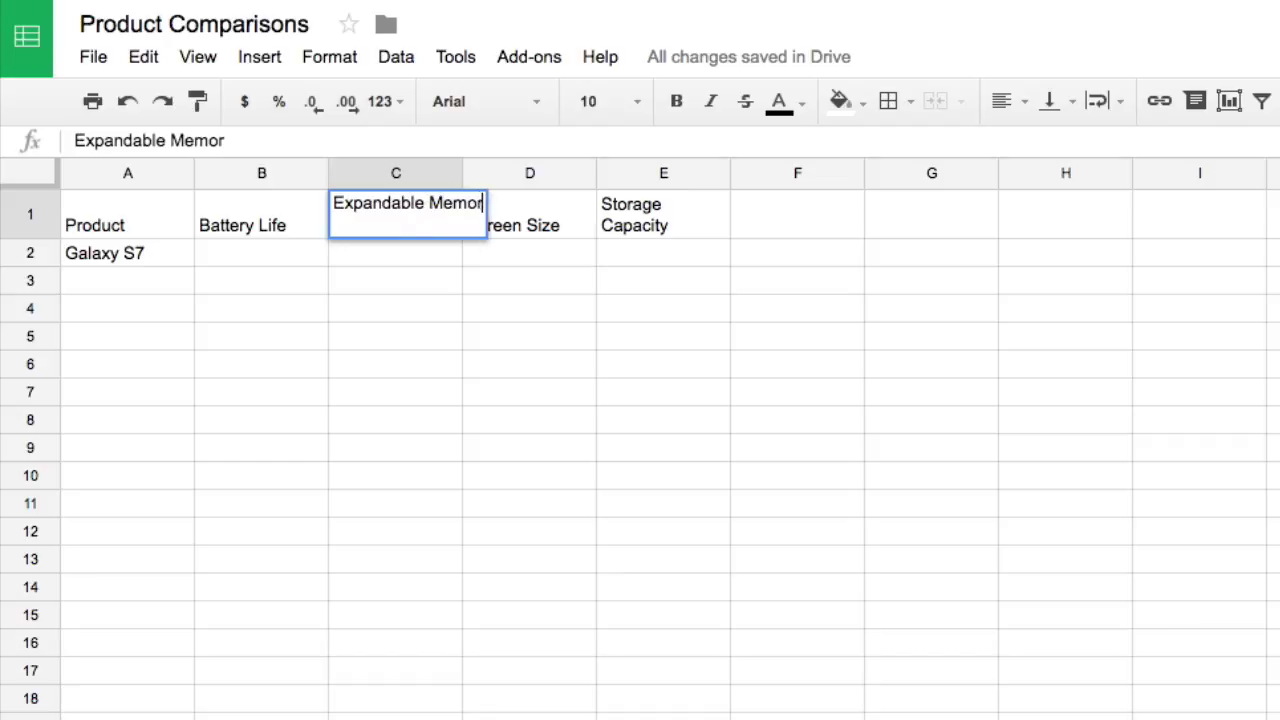
pyautogui.write('y?')
pyautogui.press('BackSpace')
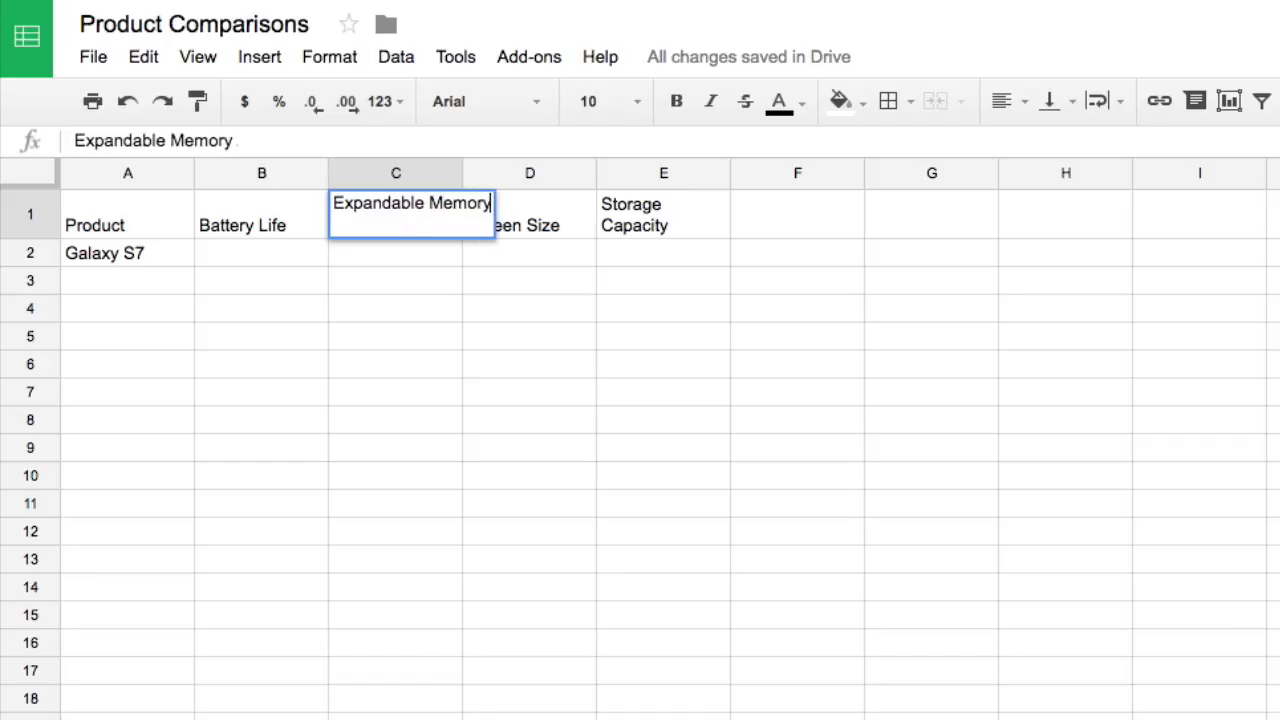
pyautogui.press('BackSpace')
pyautogui.press('BackSpace')
pyautogui.press('BackSpace')
pyautogui.write('Camera')
pyautogui.press('Return')
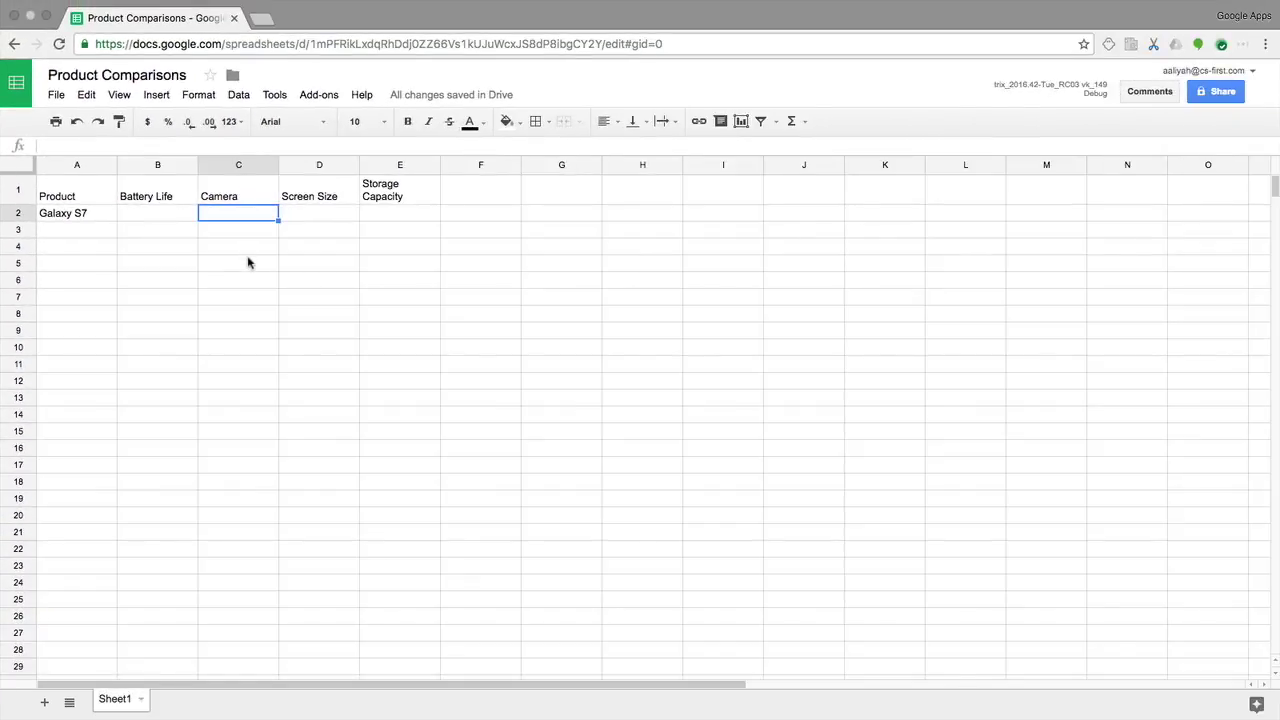
# Step: Freeze the header row 1 at the top of the sheet
pyautogui.scroll(-10, 249, 262)
pyautogui.scroll(10, 249, 262)
pyautogui.moveTo(359, 685)
pyautogui.mouseDown()
pyautogui.moveTo(614, 677)
pyautogui.moveTo(286, 676)
pyautogui.mouseUp()
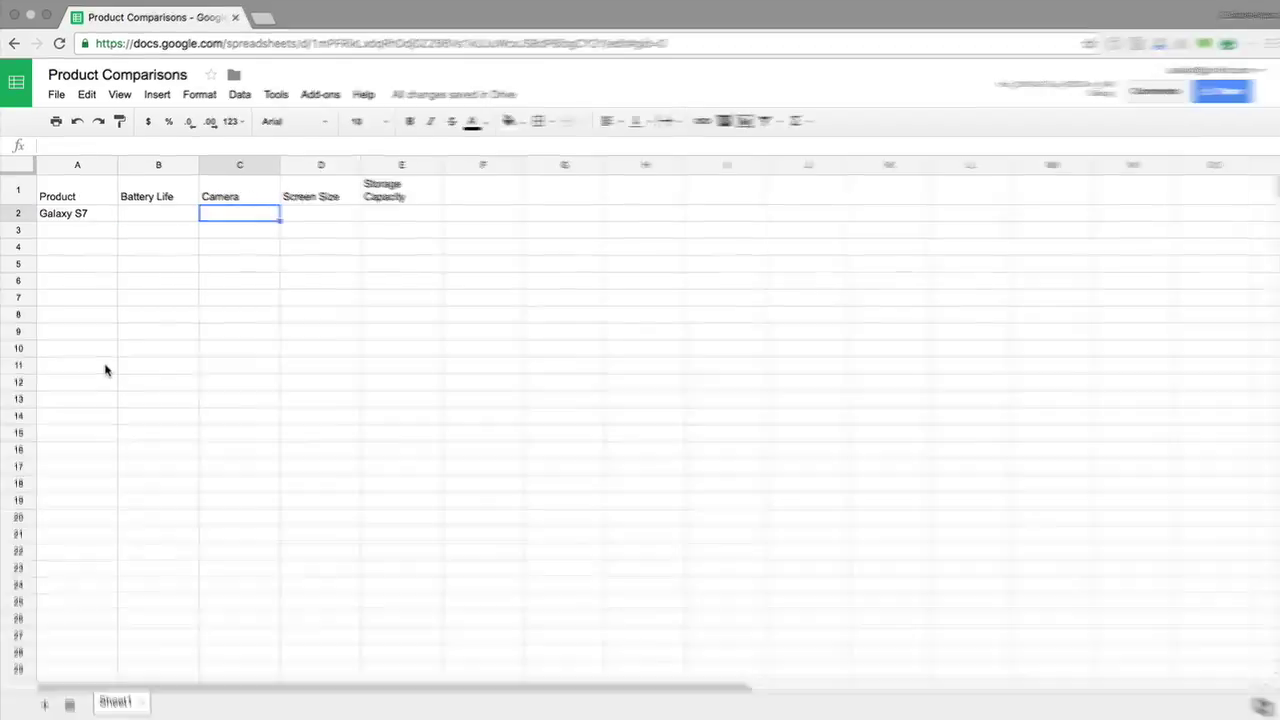
pyautogui.click(38, 218)
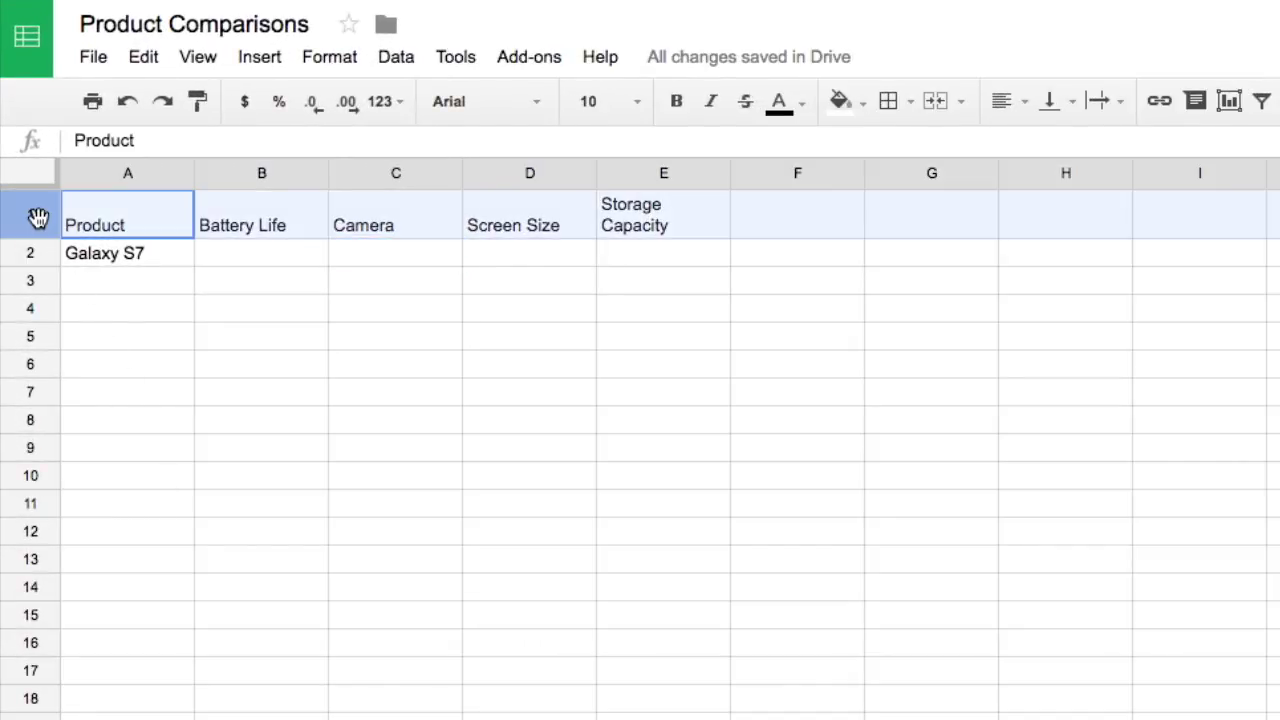
pyautogui.click(216, 58)
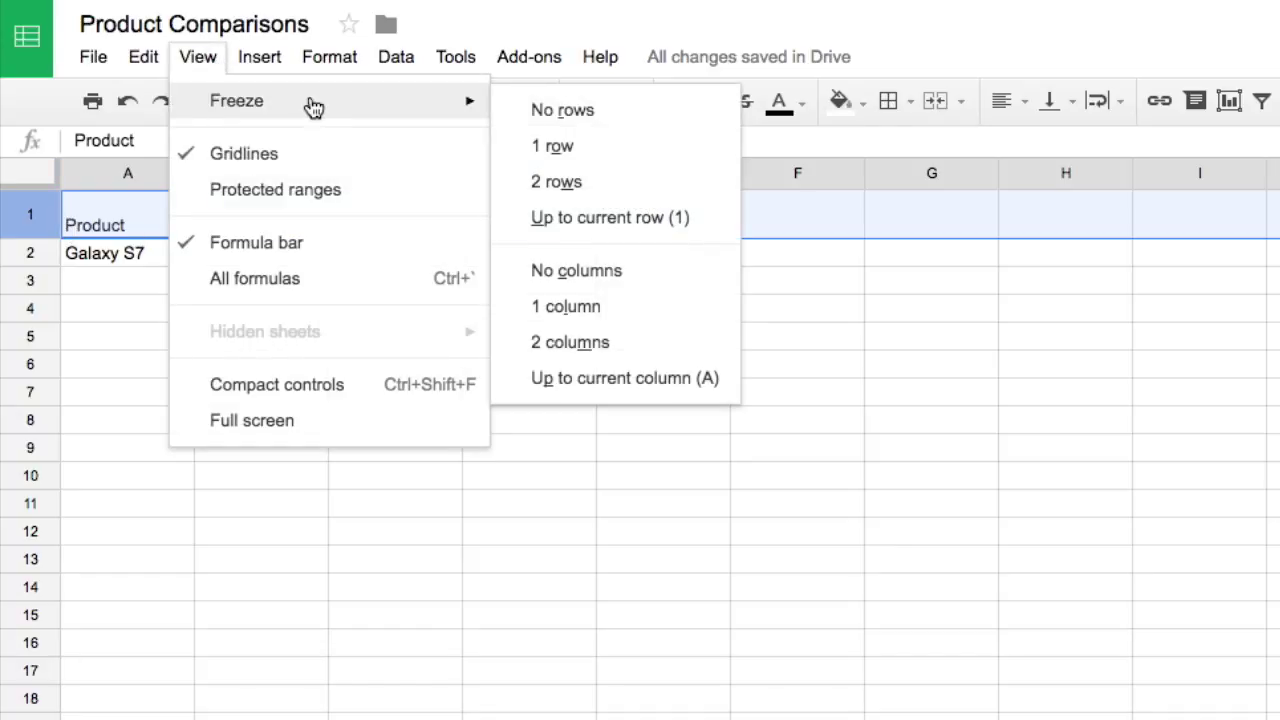
pyautogui.moveTo(330, 101)
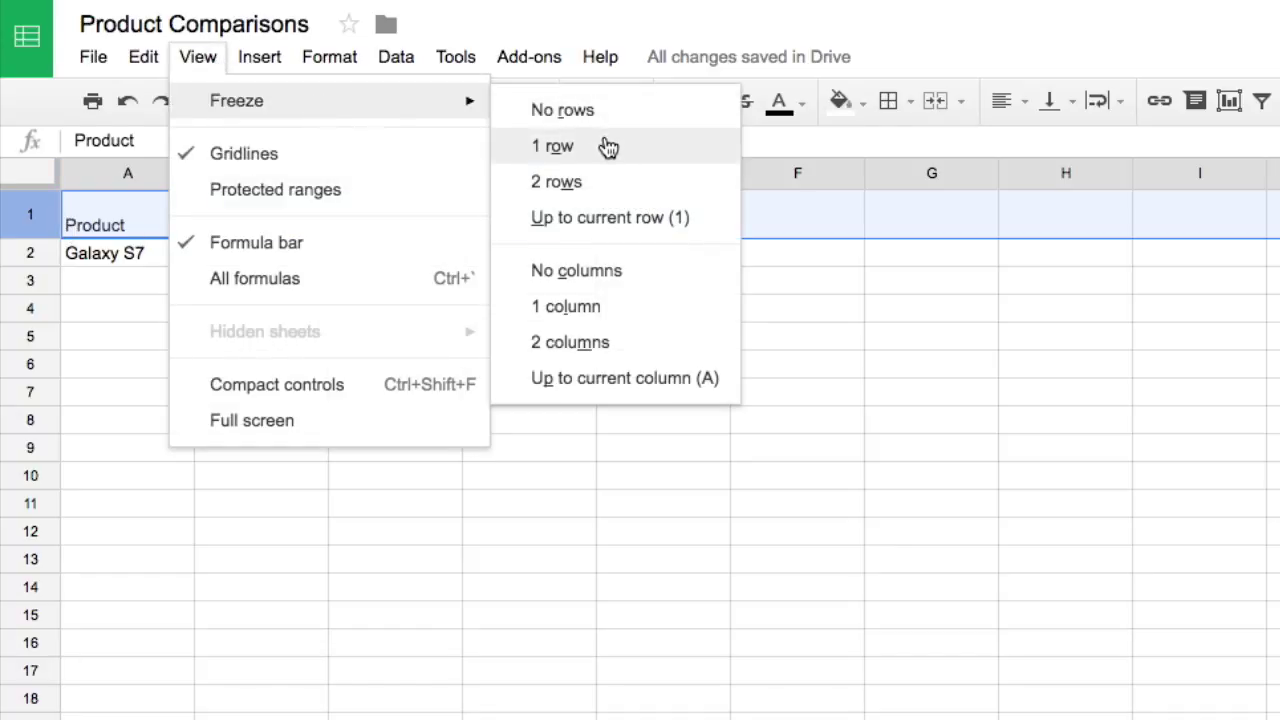
pyautogui.click(608, 146)
# Step: Freeze the Product column A, then scroll to check the frozen panes
pyautogui.click(134, 176)
pyautogui.click(196, 60)
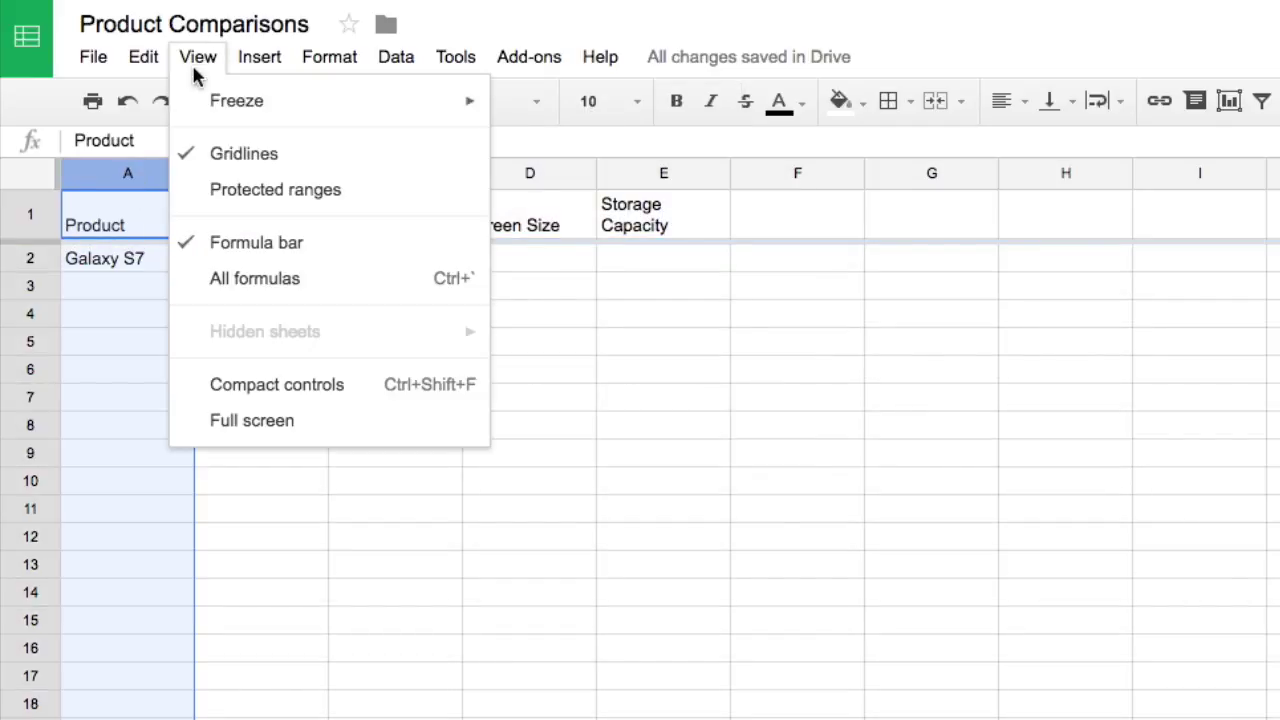
pyautogui.click(651, 306)
pyautogui.click(276, 261)
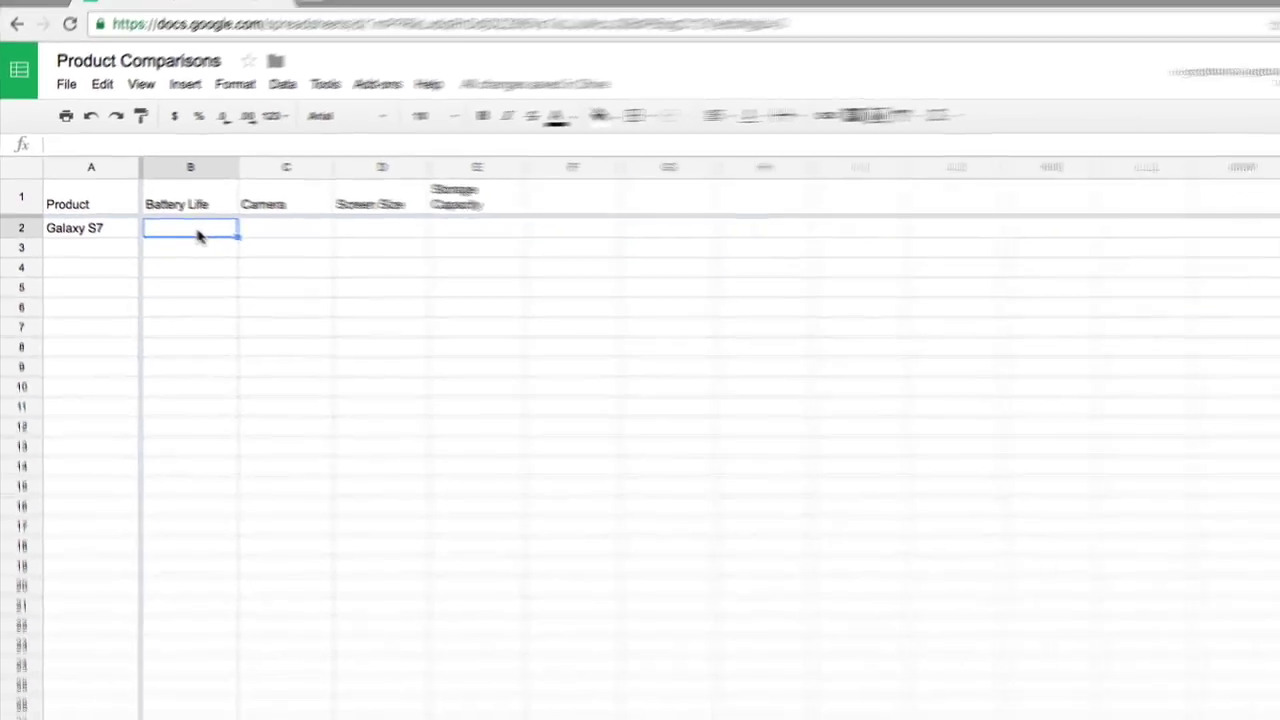
pyautogui.scroll(-3, 284, 320)
pyautogui.scroll(-4, 284, 320)
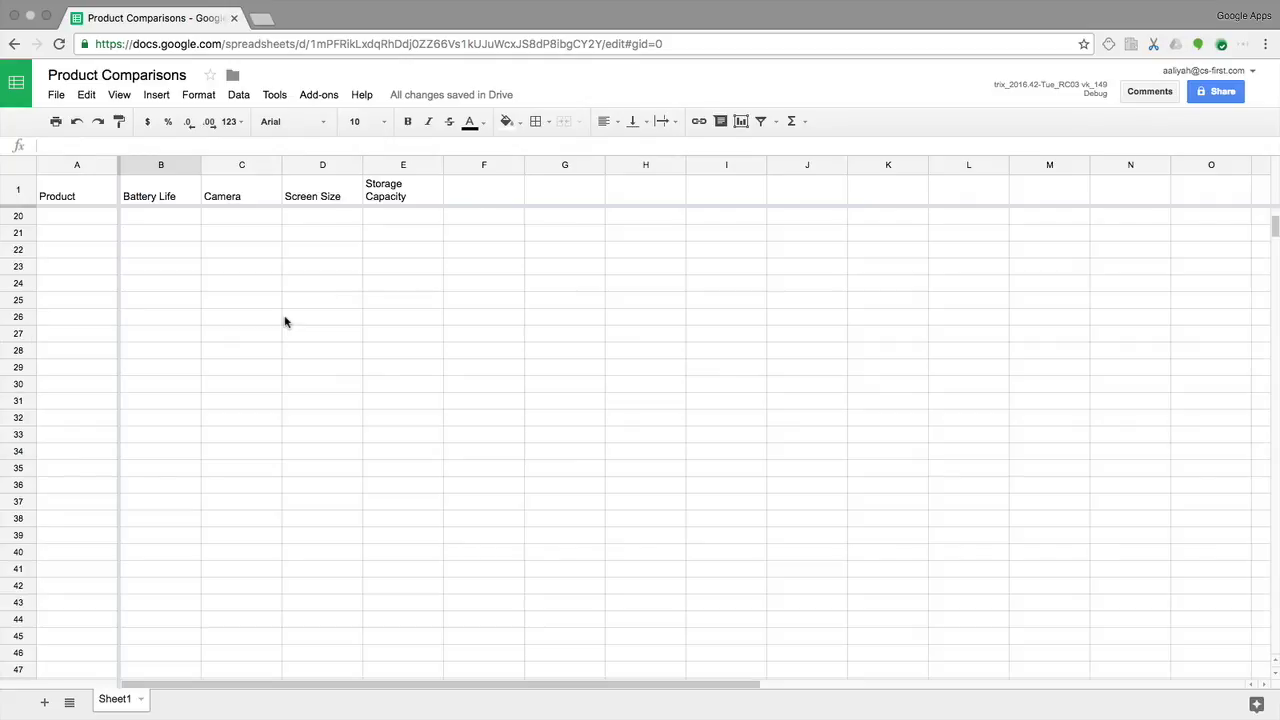
pyautogui.scroll(4, 284, 320)
pyautogui.scroll(3, 284, 320)
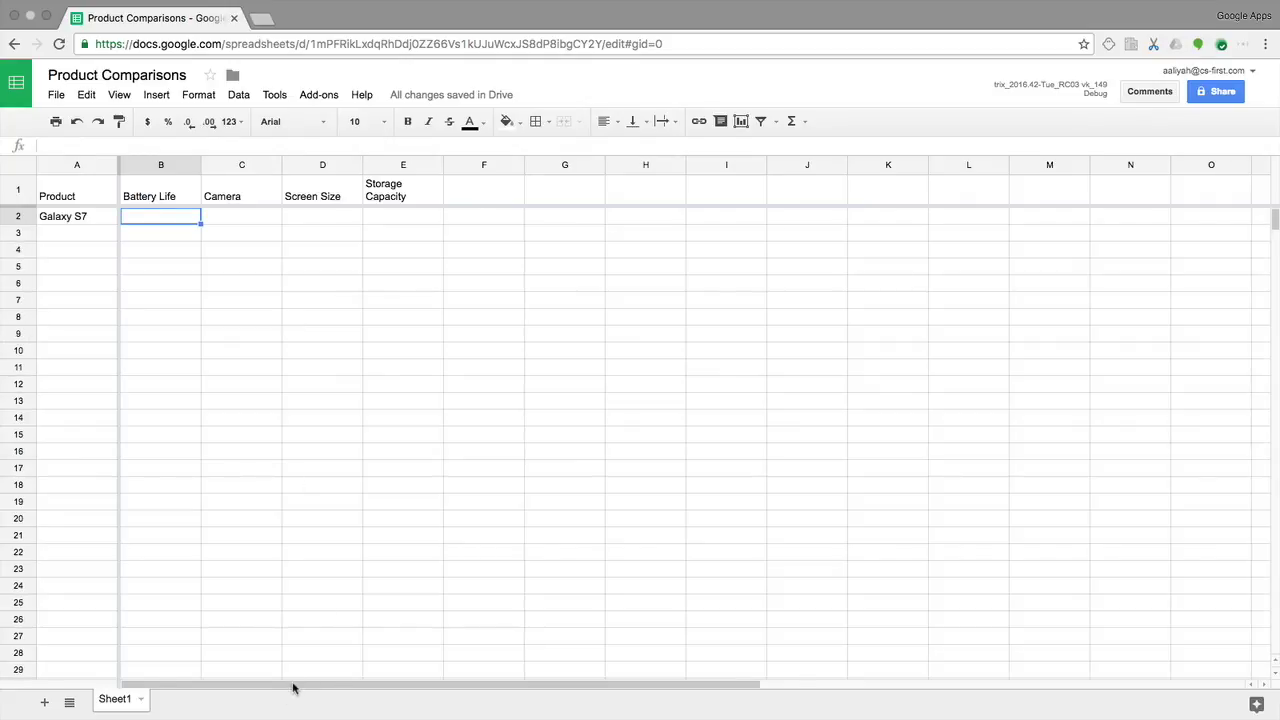
pyautogui.moveTo(294, 686)
pyautogui.mouseDown()
pyautogui.moveTo(448, 686)
pyautogui.moveTo(263, 682)
pyautogui.mouseUp()
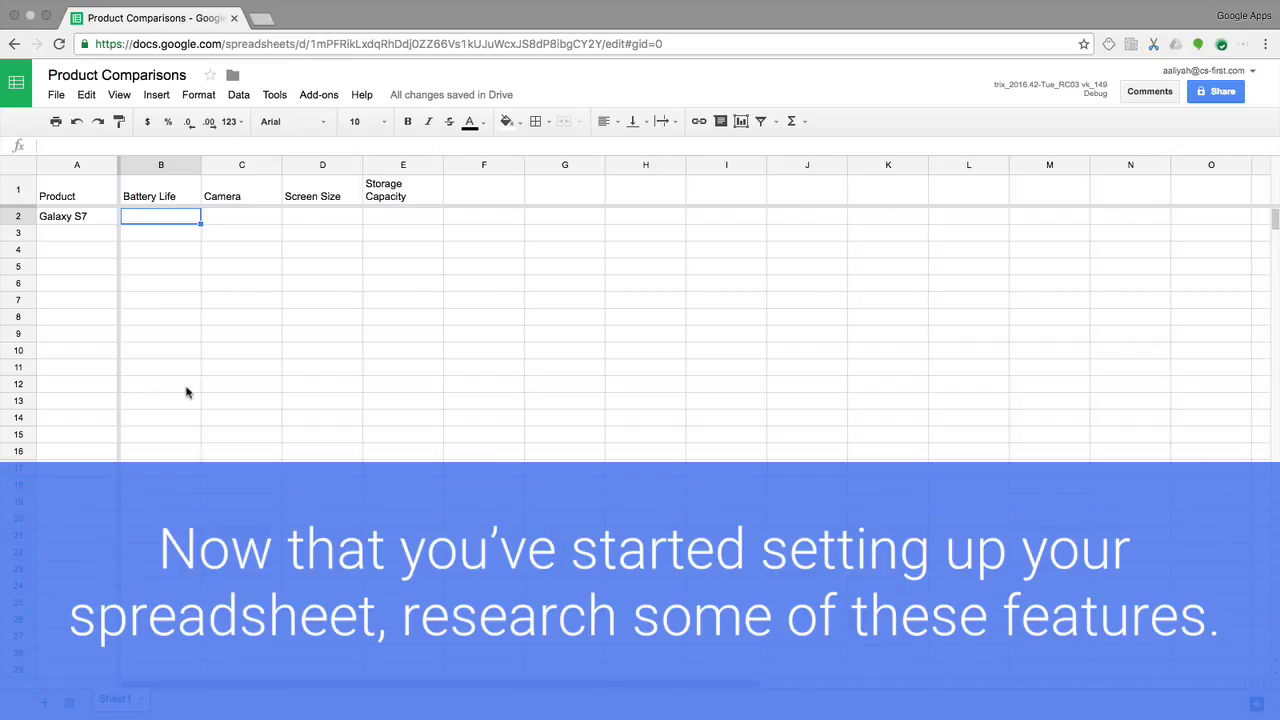
# Step: Search Google for 'Galaxy S7 Republic' and open the Republic Wireless Galaxy S7 page
pyautogui.click(261, 19)
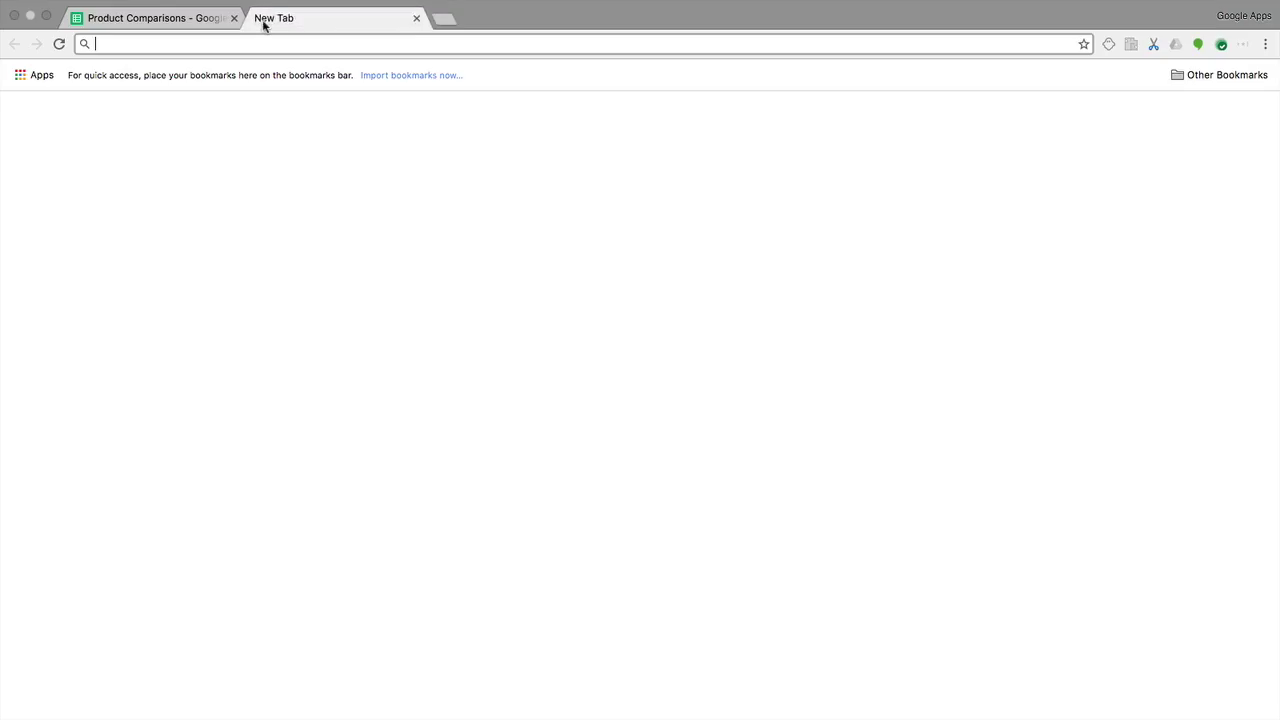
pyautogui.write('Galaxy S7 Re')
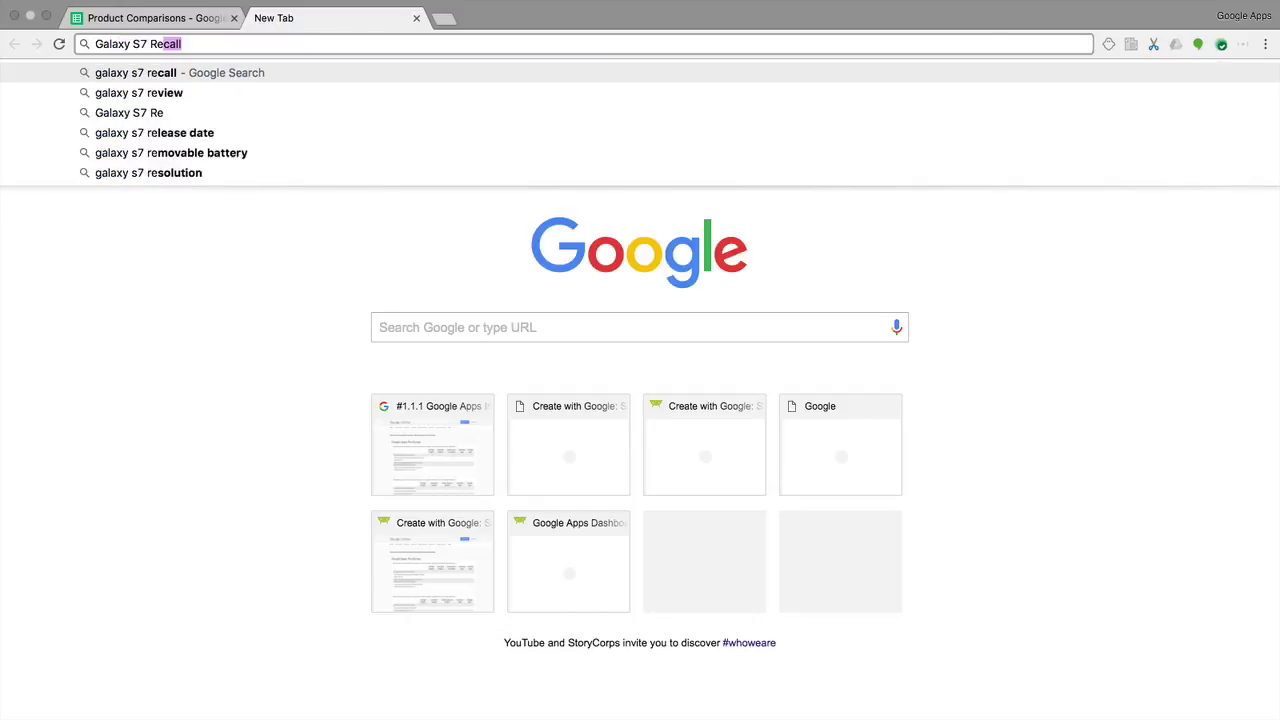
pyautogui.write('public')
pyautogui.press('Return')
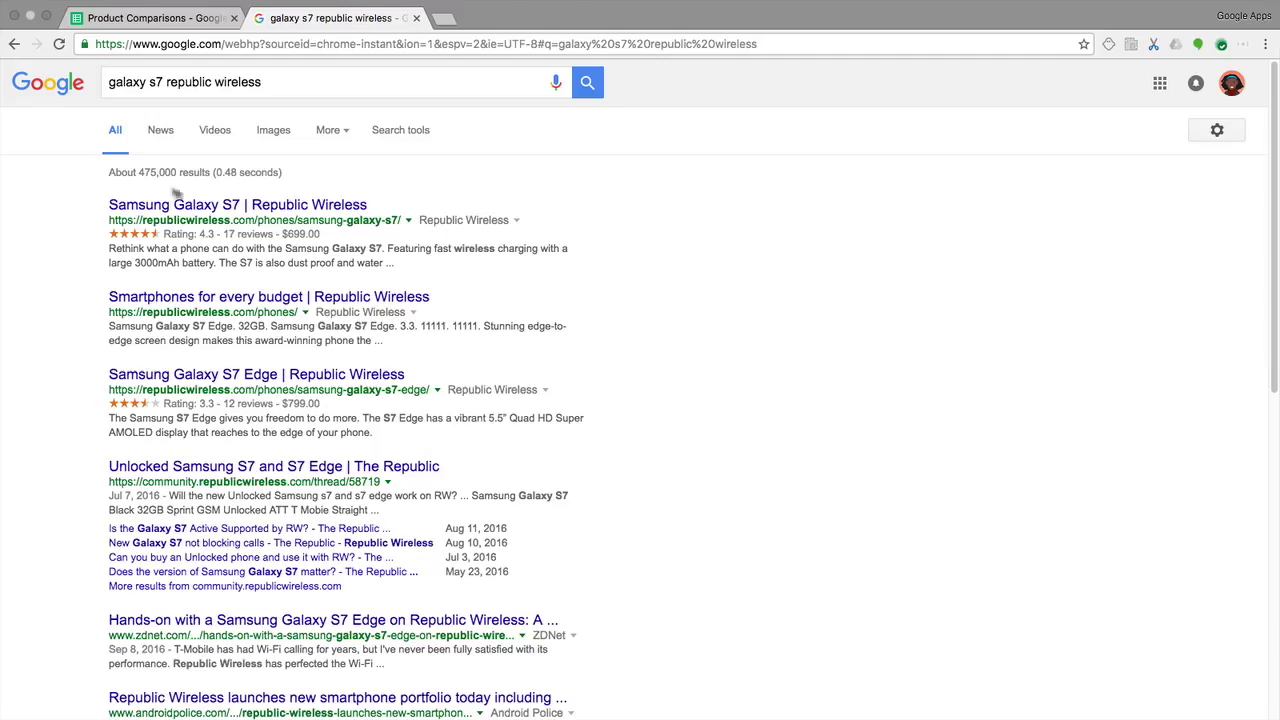
pyautogui.click(294, 205)
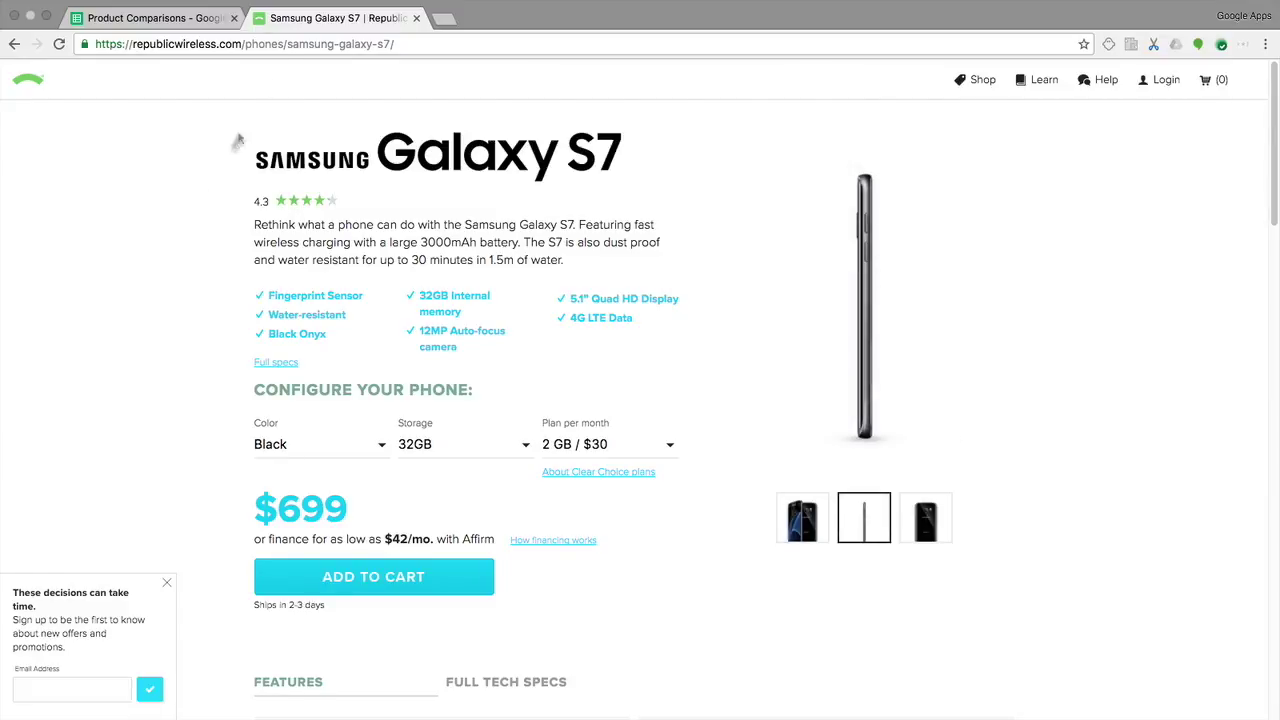
# Step: Copy the product page's web address from the address bar
pyautogui.click(287, 47)
pyautogui.rightClick(327, 44)
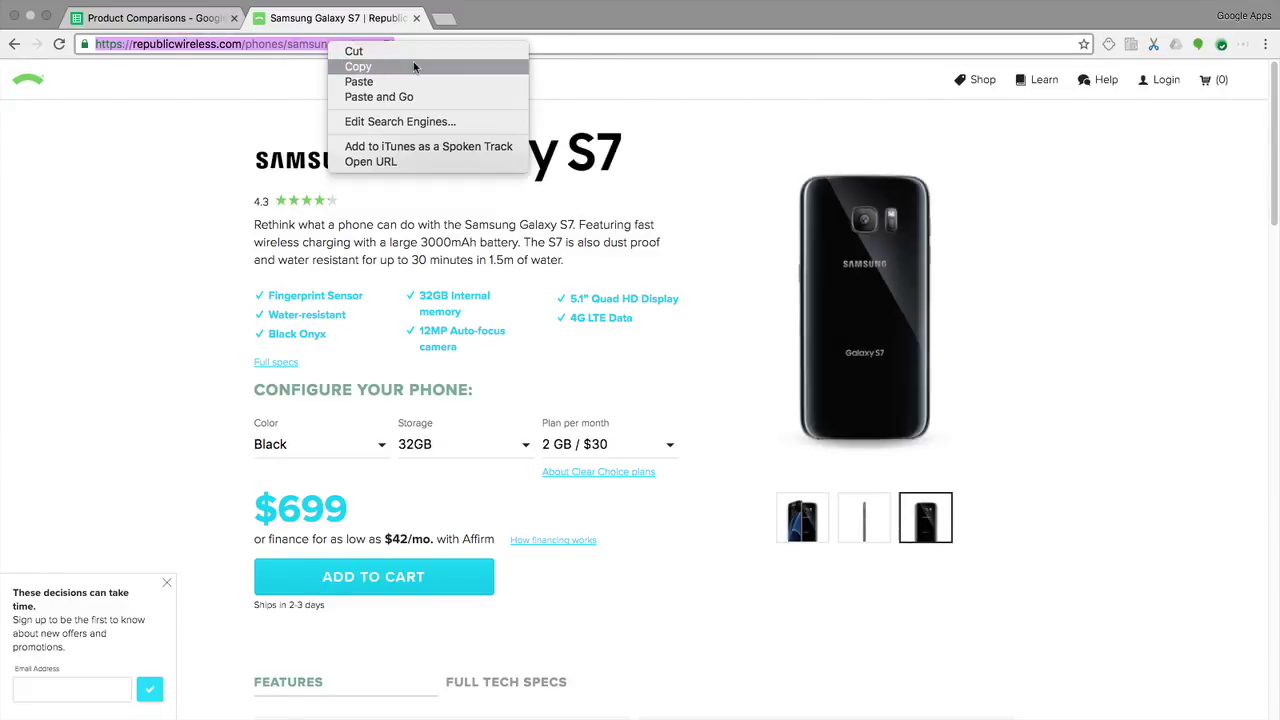
pyautogui.click(413, 61)
pyautogui.click(146, 20)
# Step: Add a 'Website' heading in F1 and paste the product link into F2, clipped
pyautogui.click(745, 211)
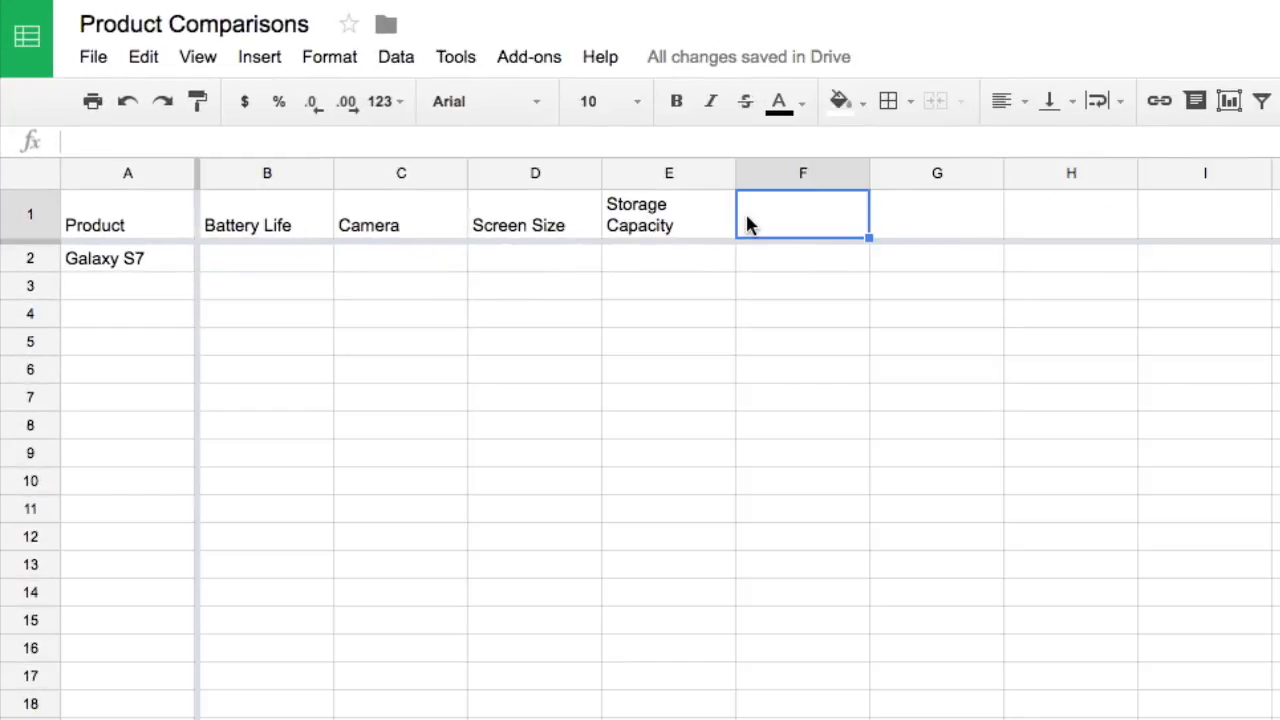
pyautogui.write('Website')
pyautogui.press('Return')
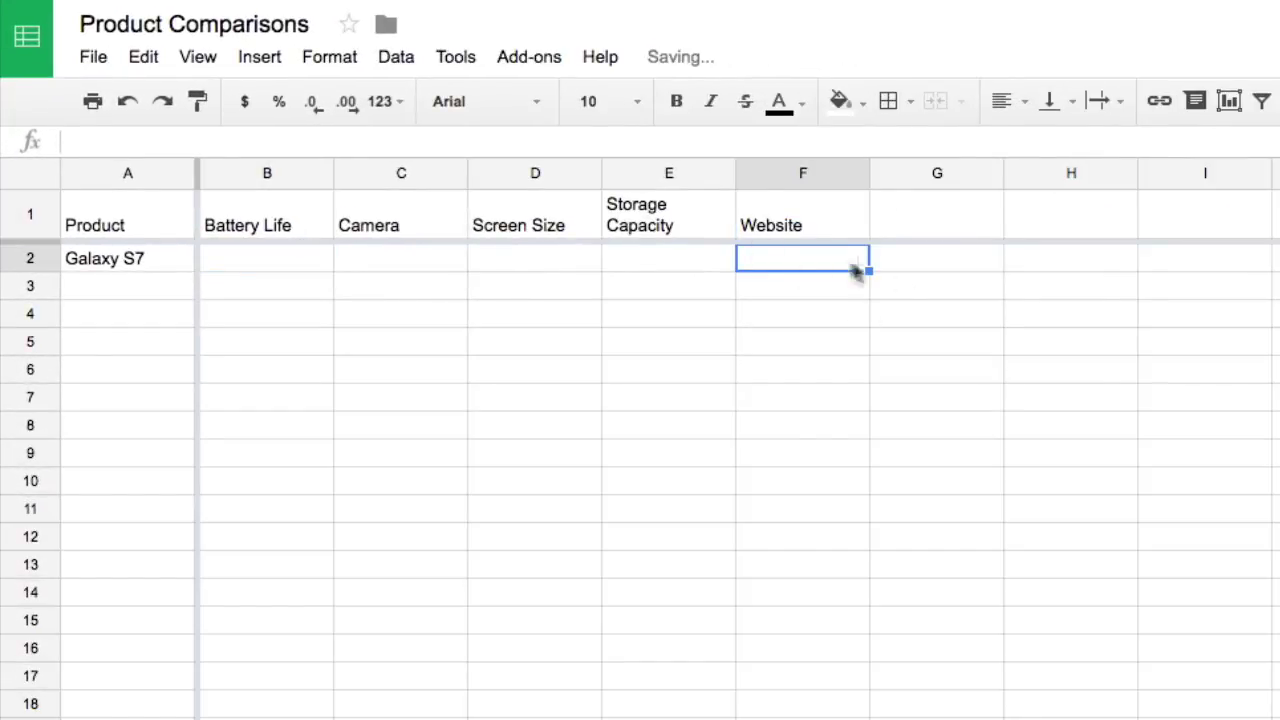
pyautogui.rightClick(842, 262)
pyautogui.click(894, 358)
pyautogui.click(1121, 101)
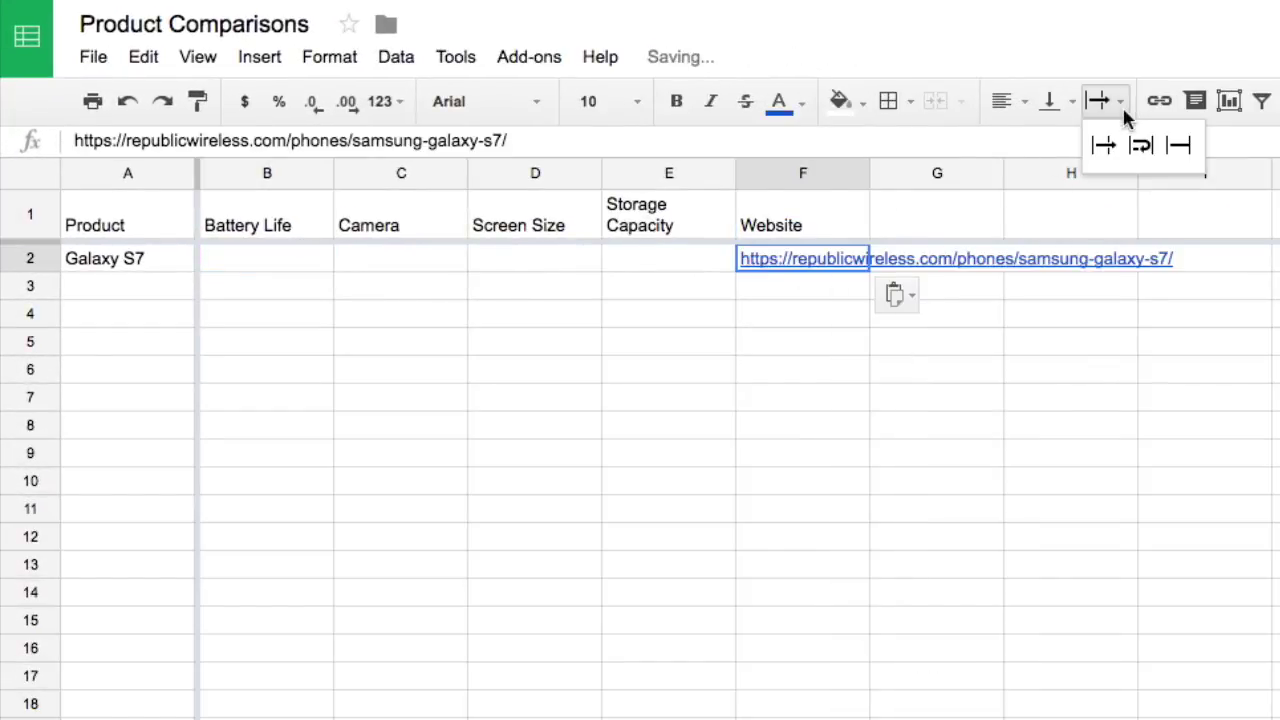
pyautogui.click(1181, 160)
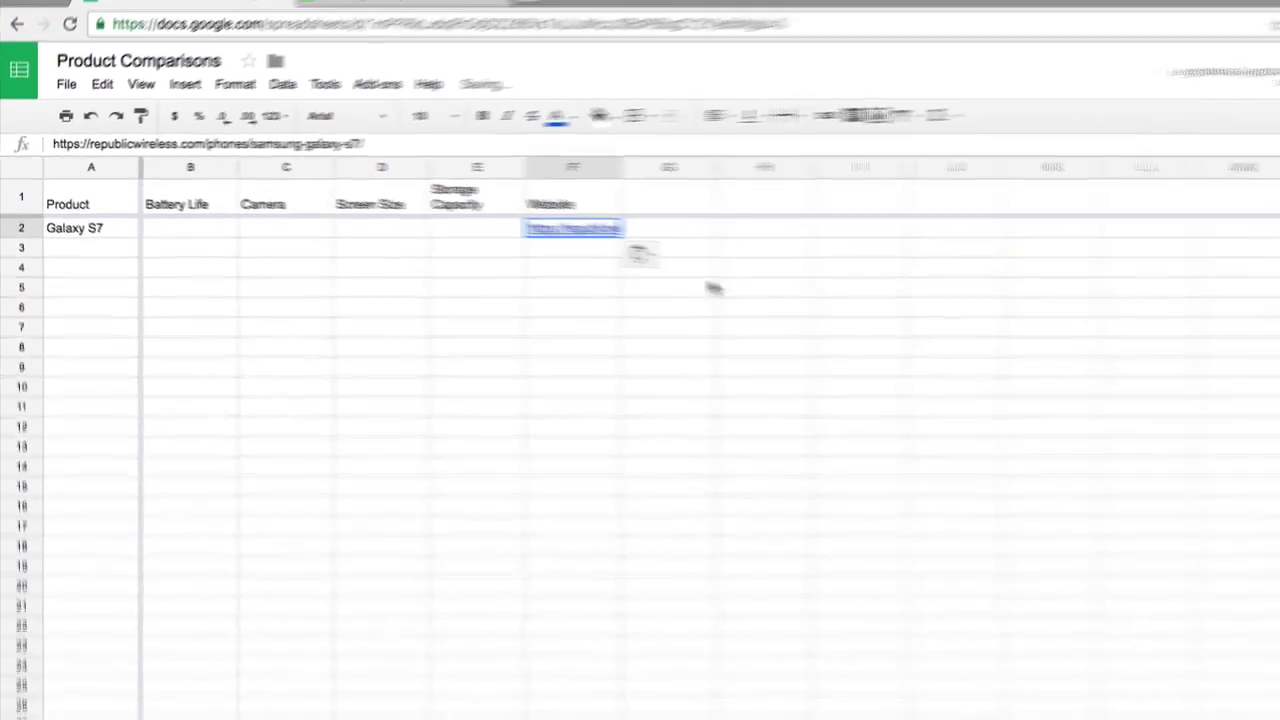
pyautogui.hotkey('ctrl', 'Tab')
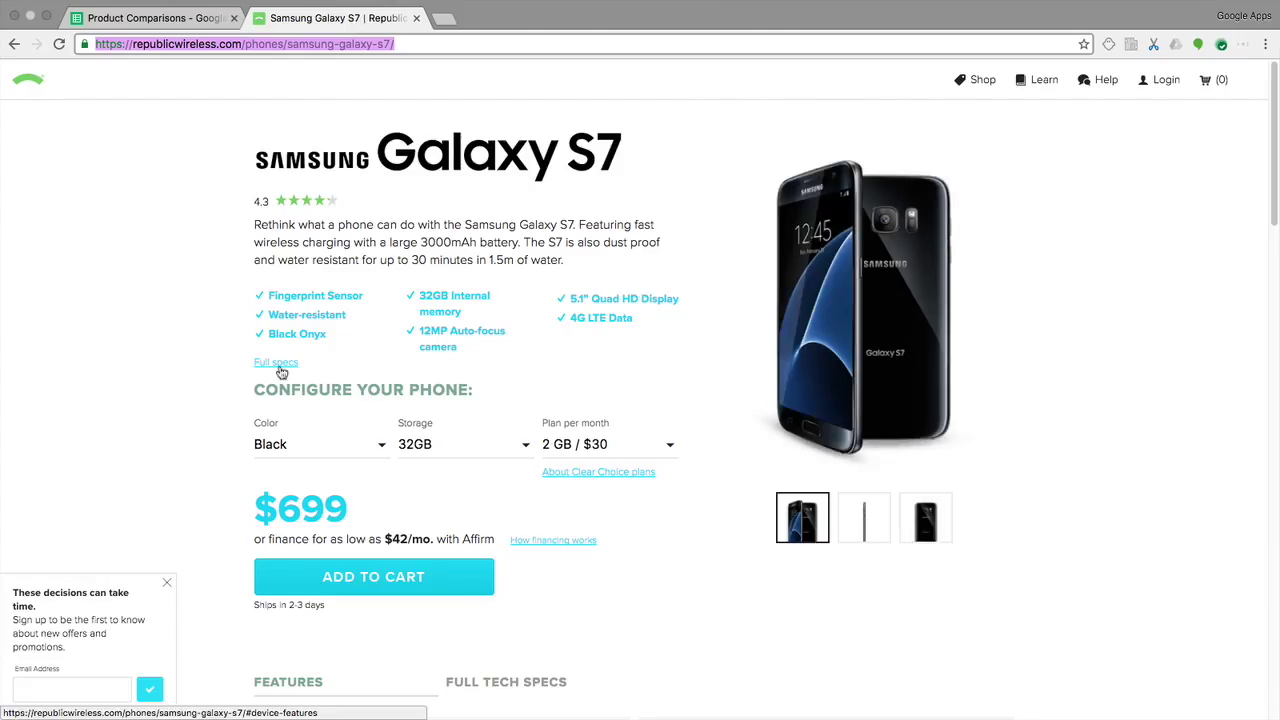
# Step: Open the Galaxy S7 full tech specs and scroll to its battery, camera and screen details
pyautogui.click(279, 363)
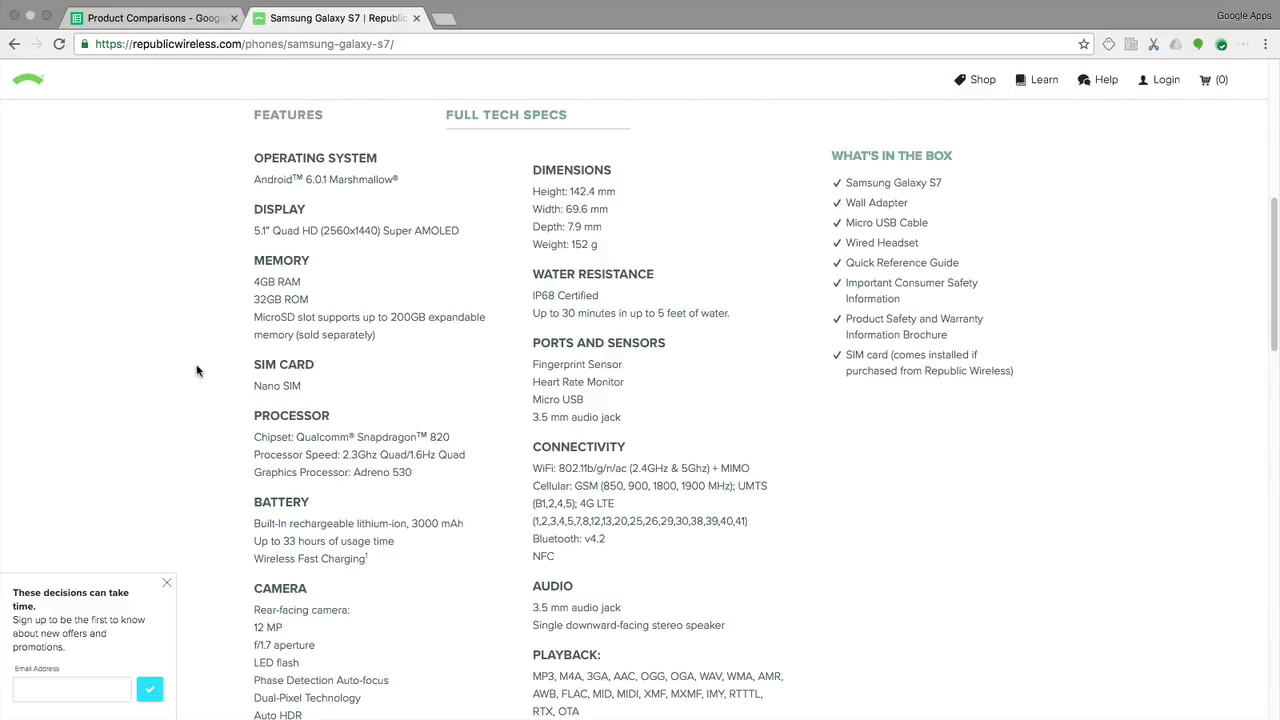
pyautogui.scroll(-1, 197, 371)
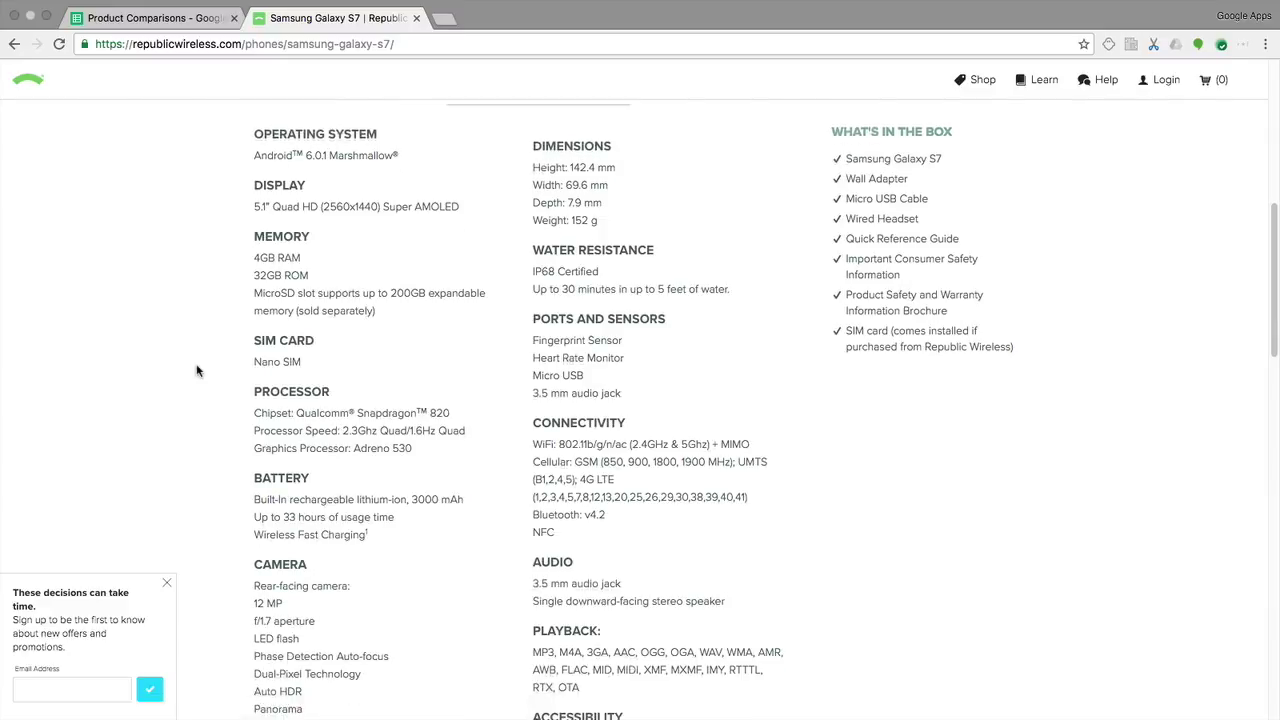
pyautogui.scroll(-3, 197, 371)
pyautogui.scroll(-1, 197, 371)
pyautogui.scroll(-1, 197, 371)
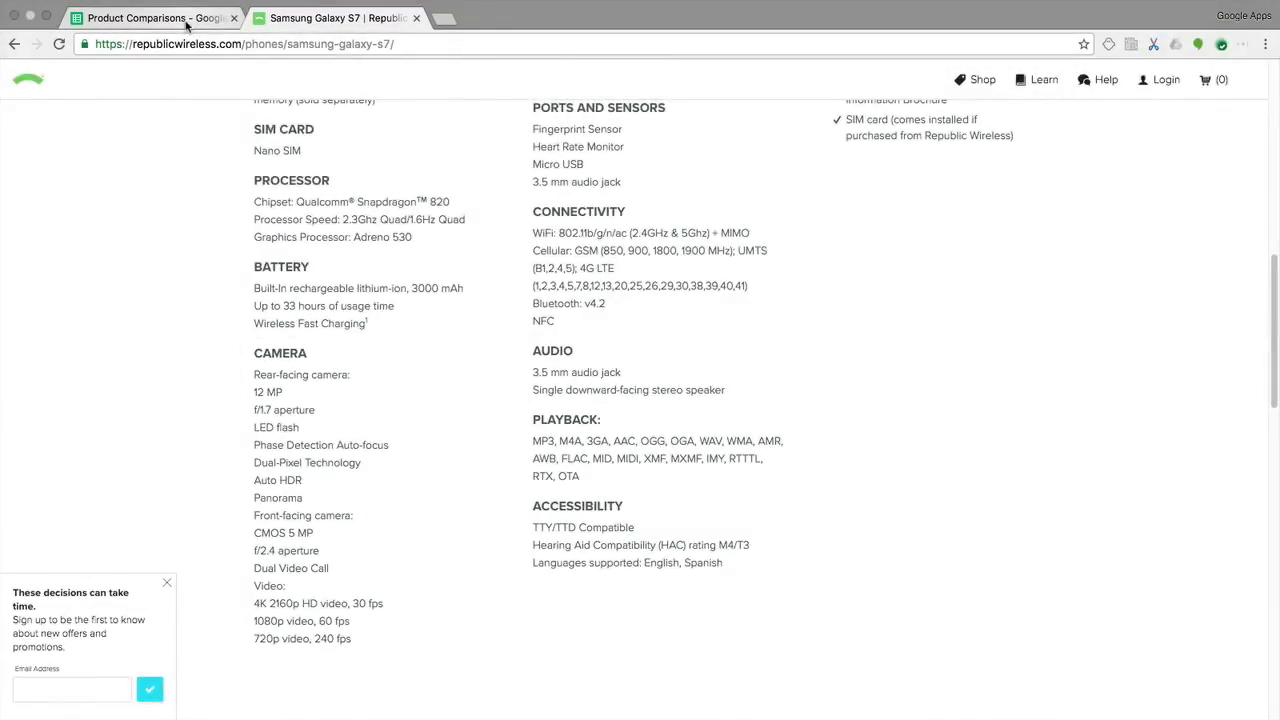
pyautogui.click(185, 20)
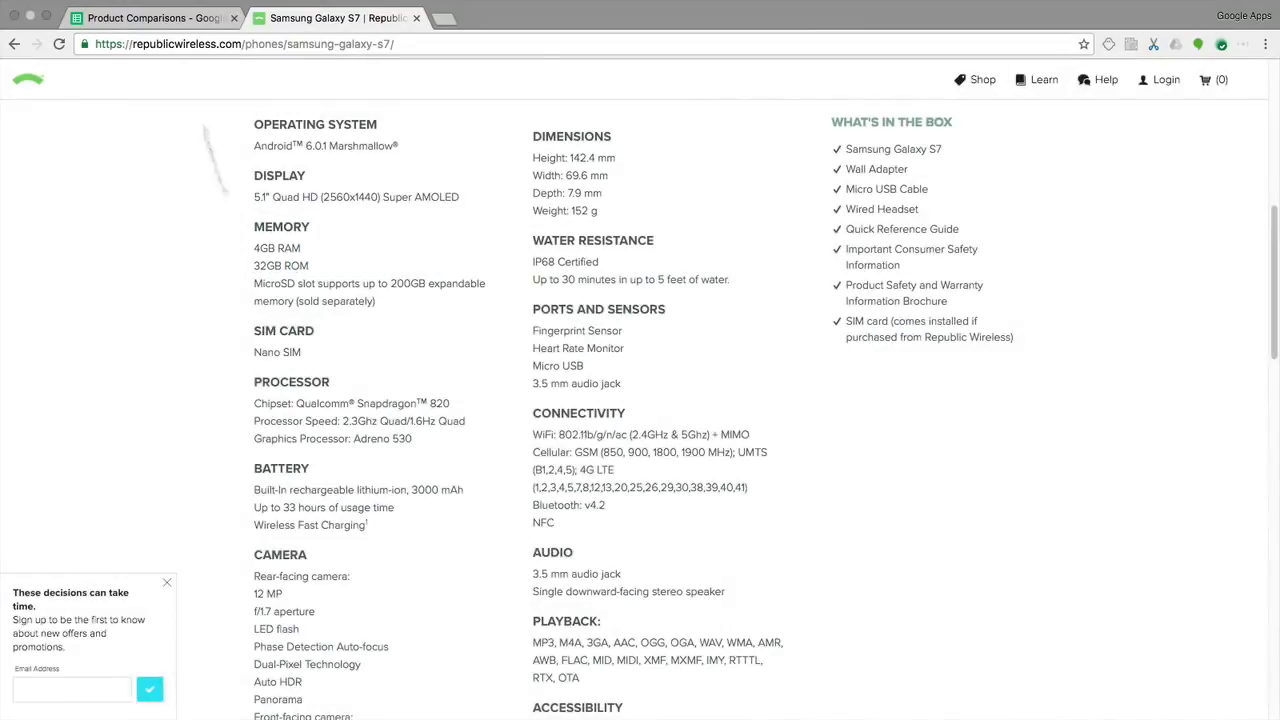
# Step: Enter 32 GB as the storage capacity in E2
pyautogui.click(155, 18)
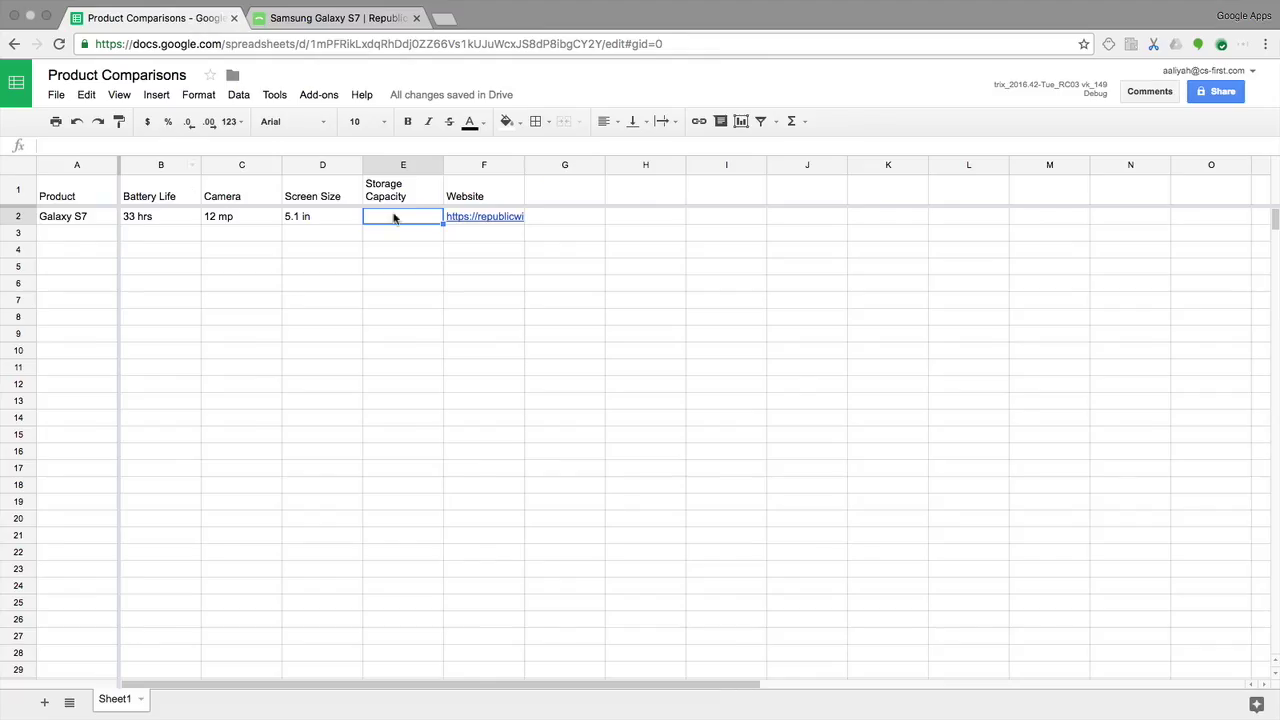
pyautogui.write('32 GB')
pyautogui.press('Return')
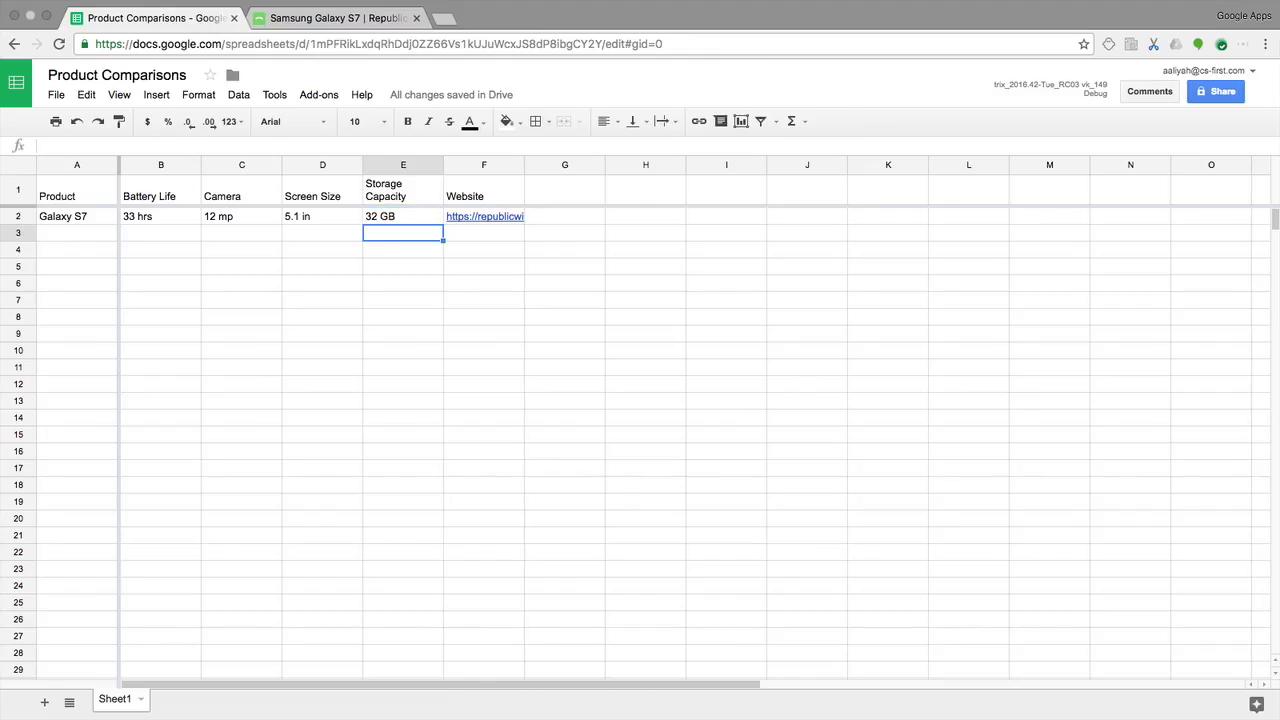
# Step: Check the phone's colour options, then add a 'Silver Available?' column in G1 marked No
pyautogui.click(385, 18)
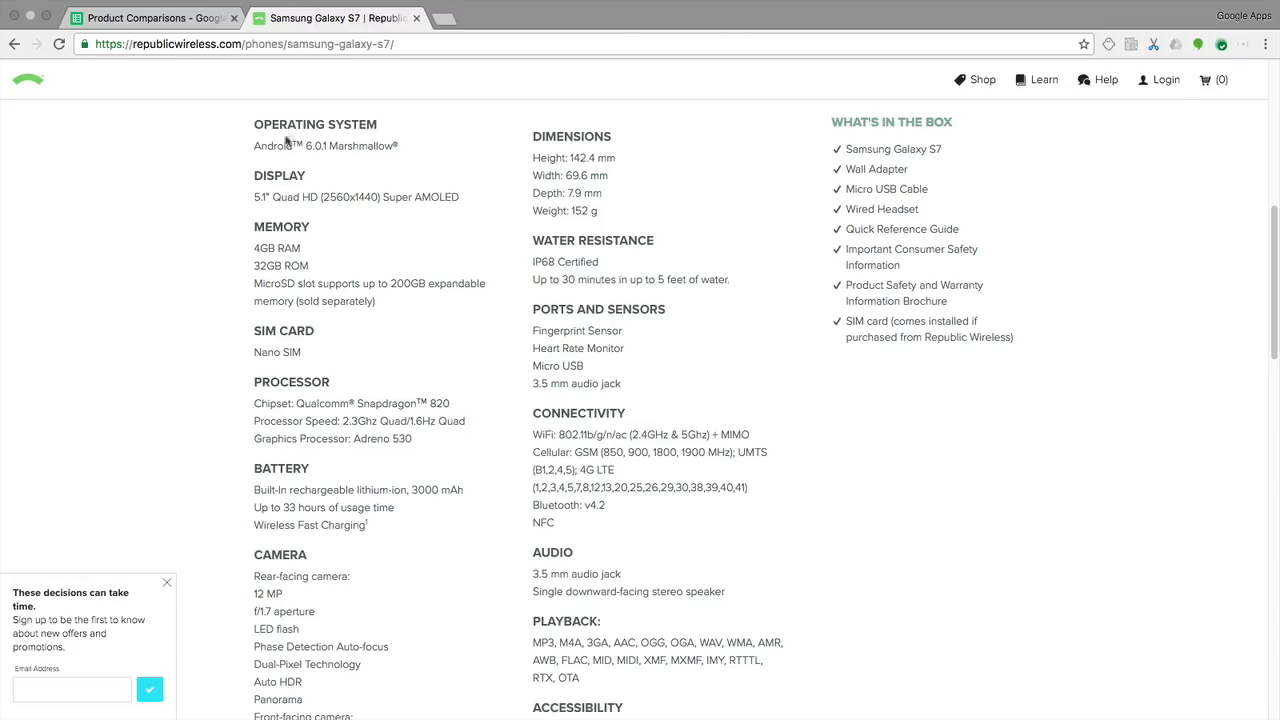
pyautogui.scroll(5, 256, 242)
pyautogui.click(352, 445)
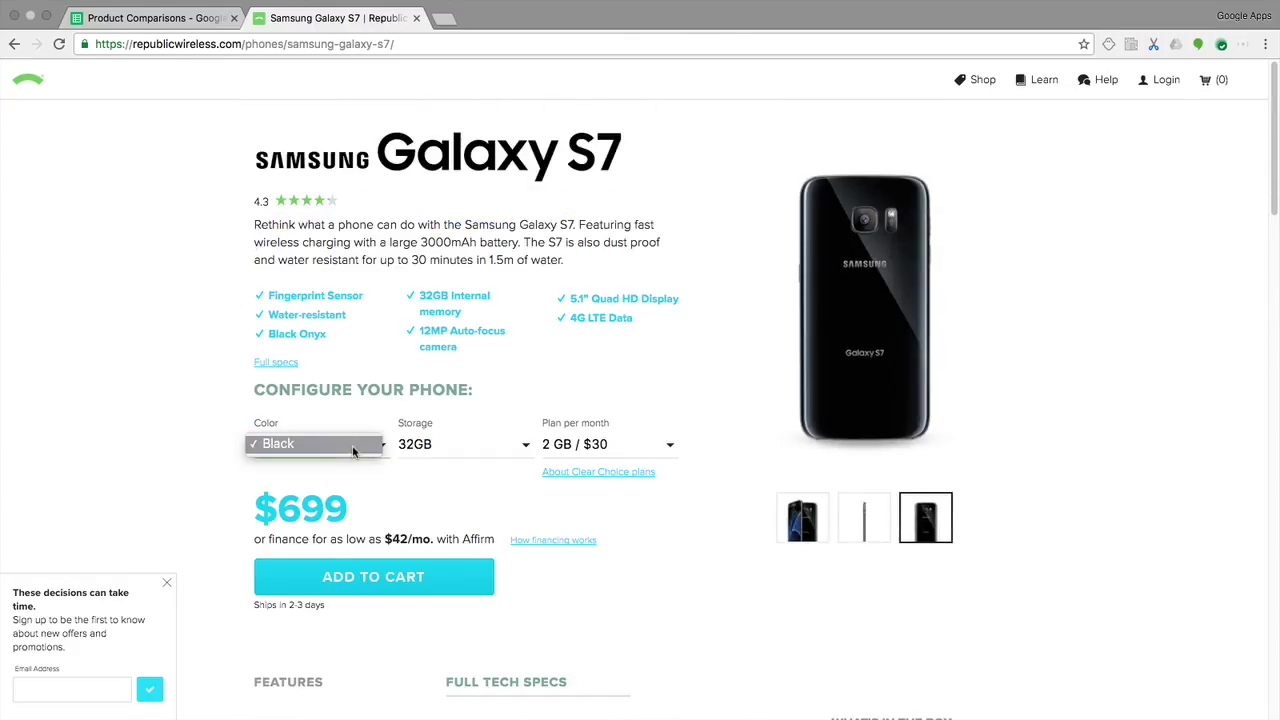
pyautogui.click(352, 445)
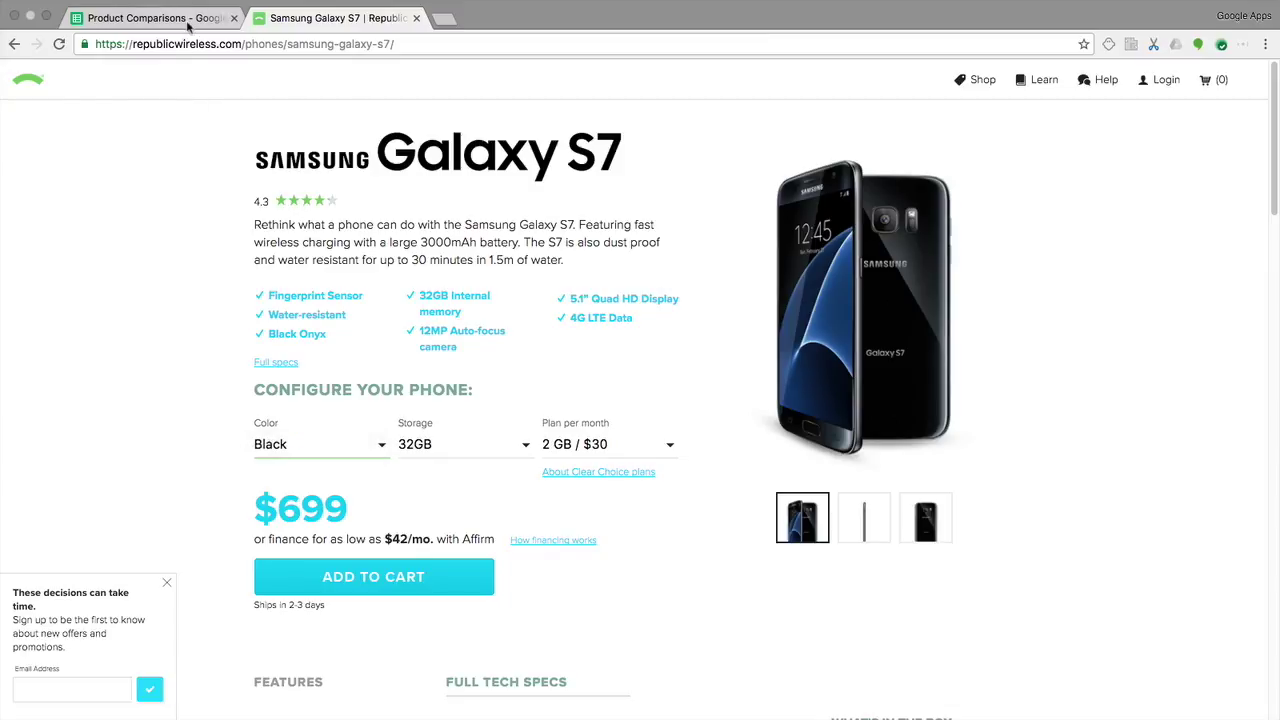
pyautogui.click(155, 18)
pyautogui.click(560, 195)
pyautogui.write('Sil')
pyautogui.write('ver A')
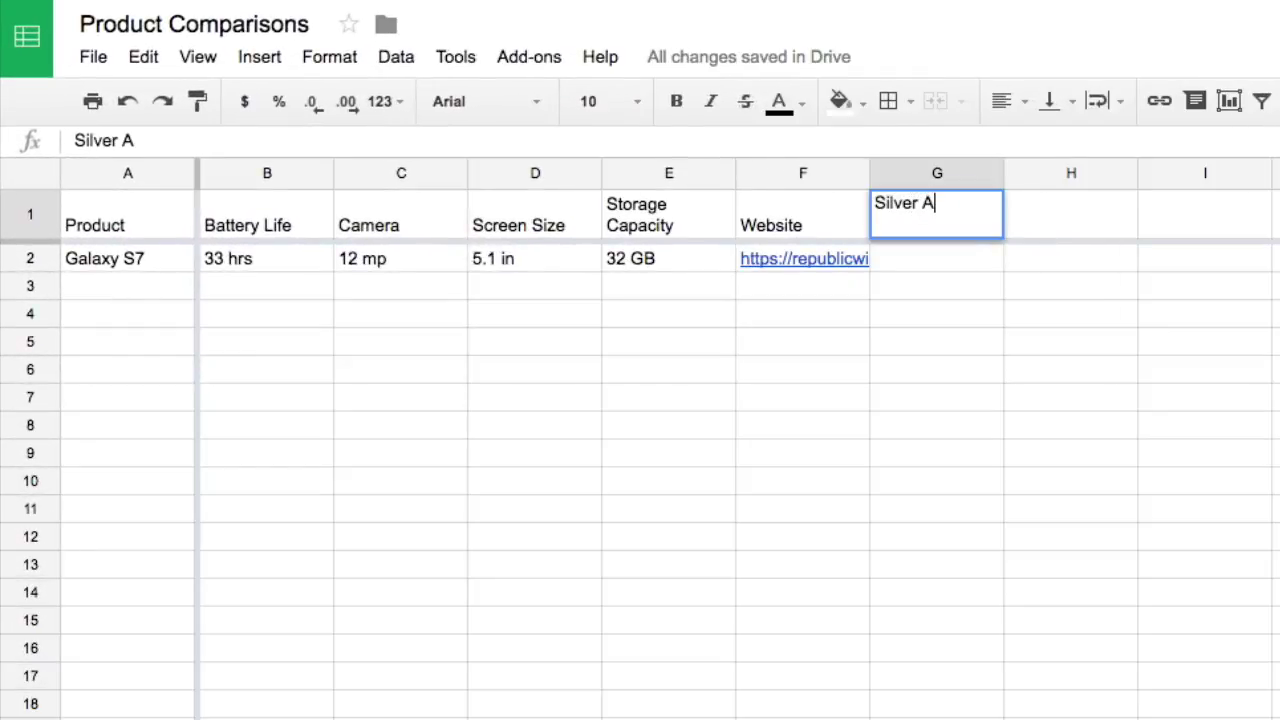
pyautogui.write('vailable?')
pyautogui.press('Return')
pyautogui.write('No')
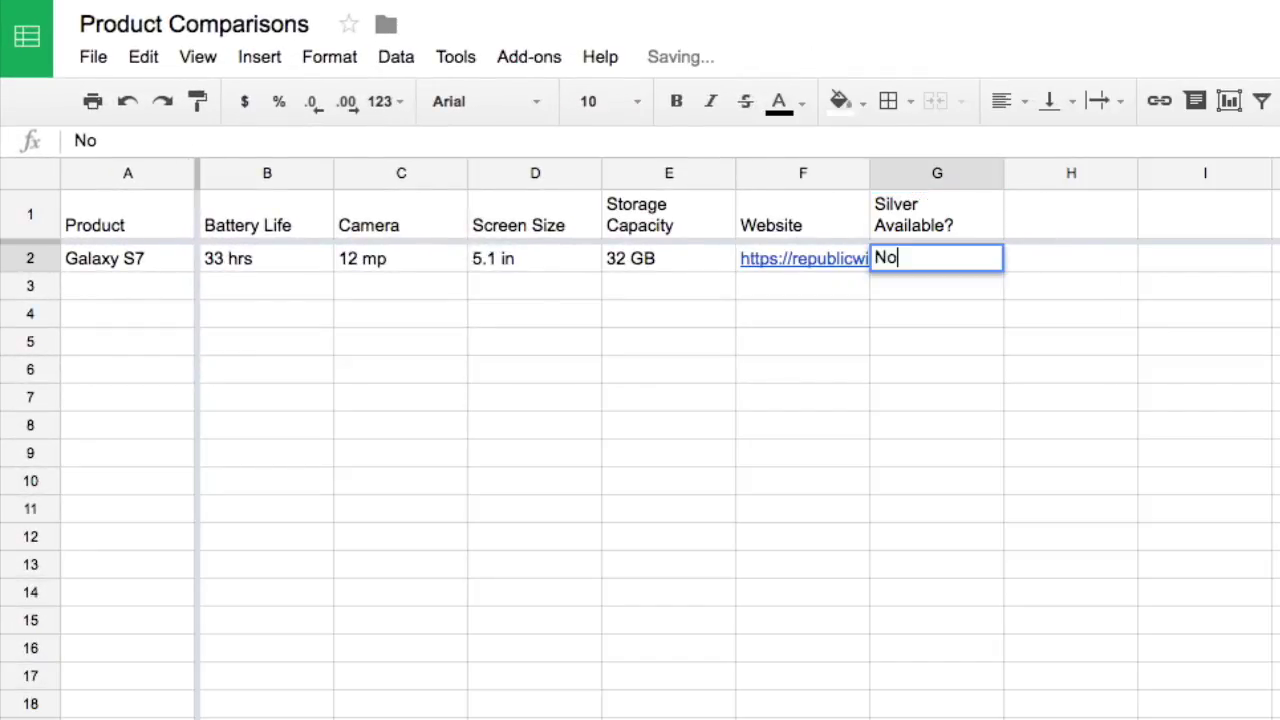
pyautogui.press('Return')
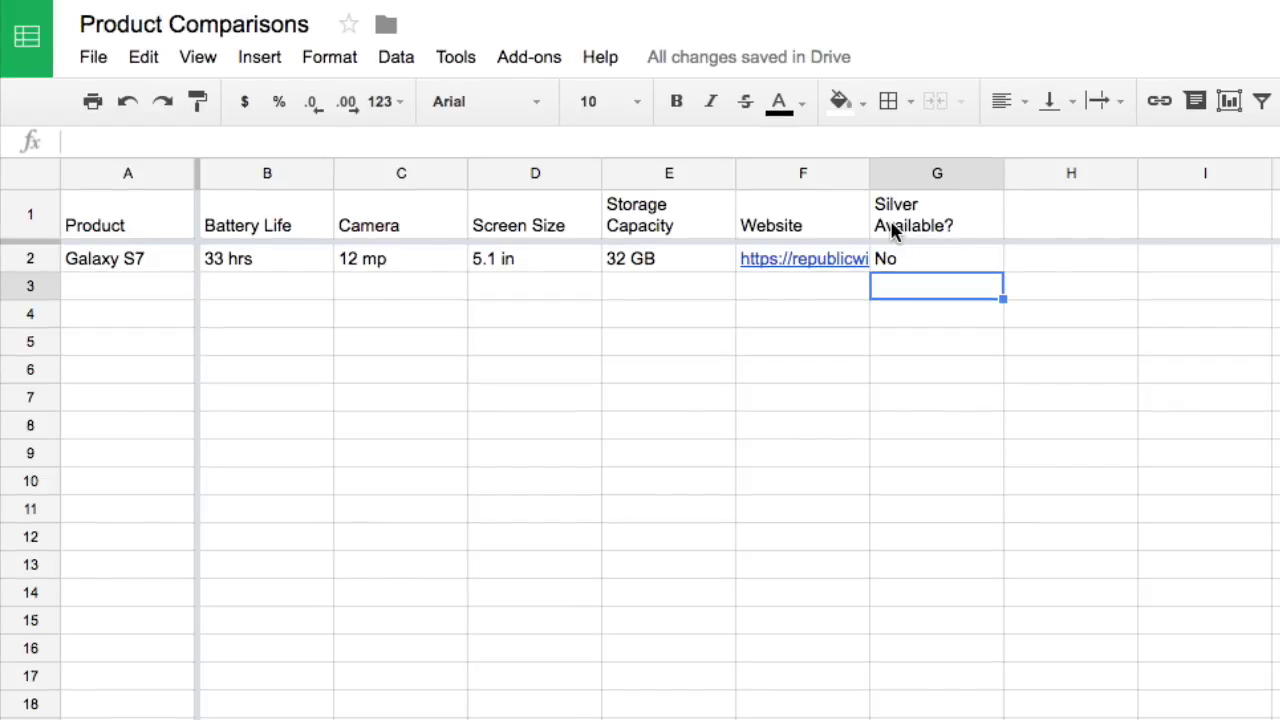
# Step: Add a 'Coolness Factor' heading in H1
pyautogui.click(1089, 217)
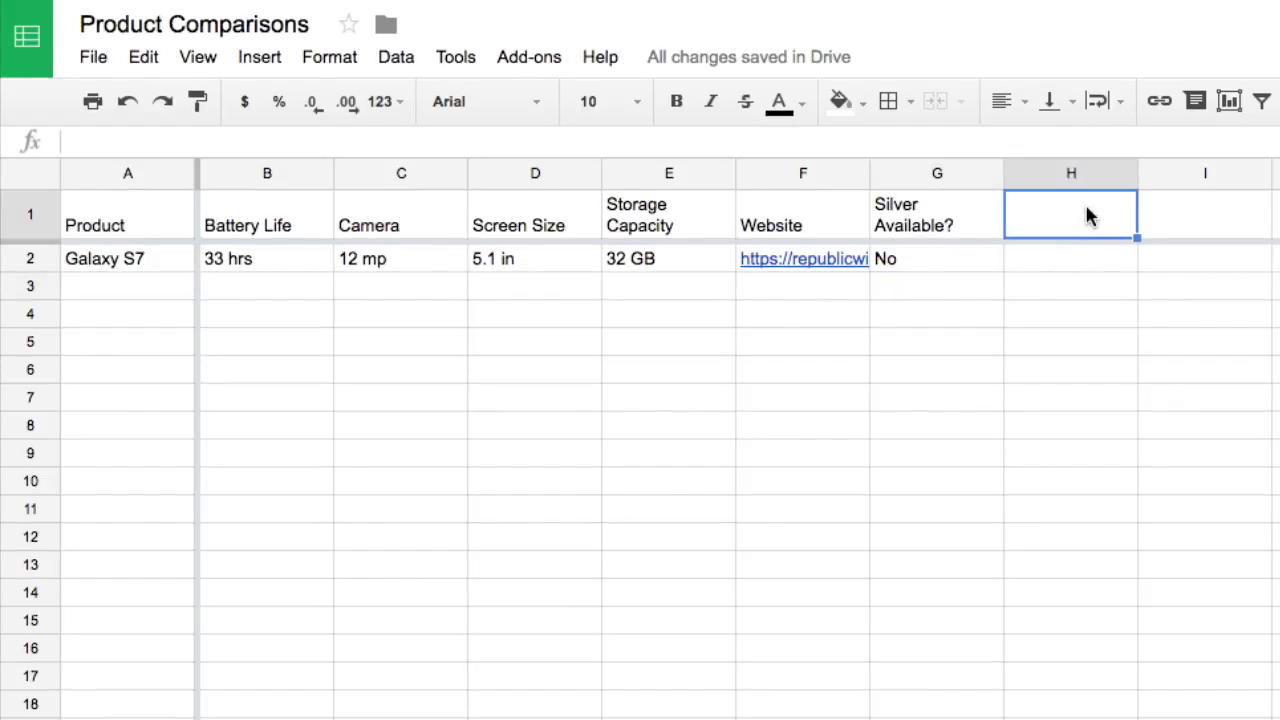
pyautogui.write('Co')
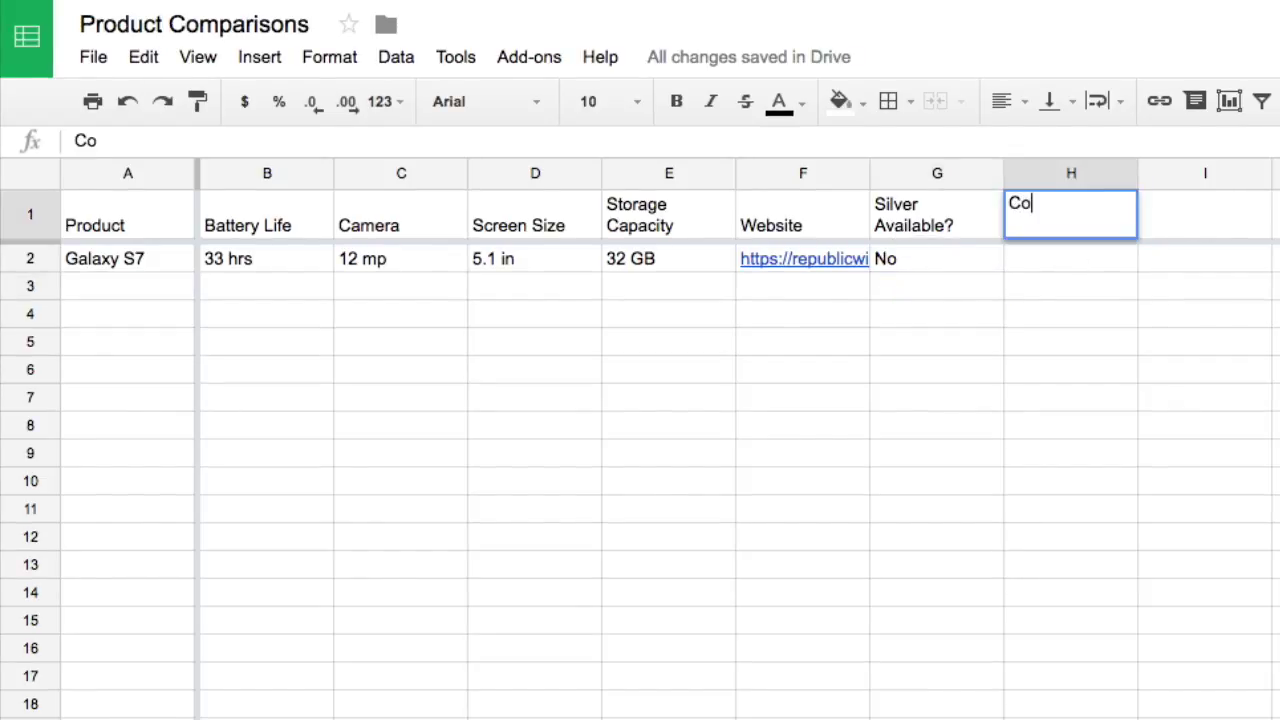
pyautogui.write('olness Fact')
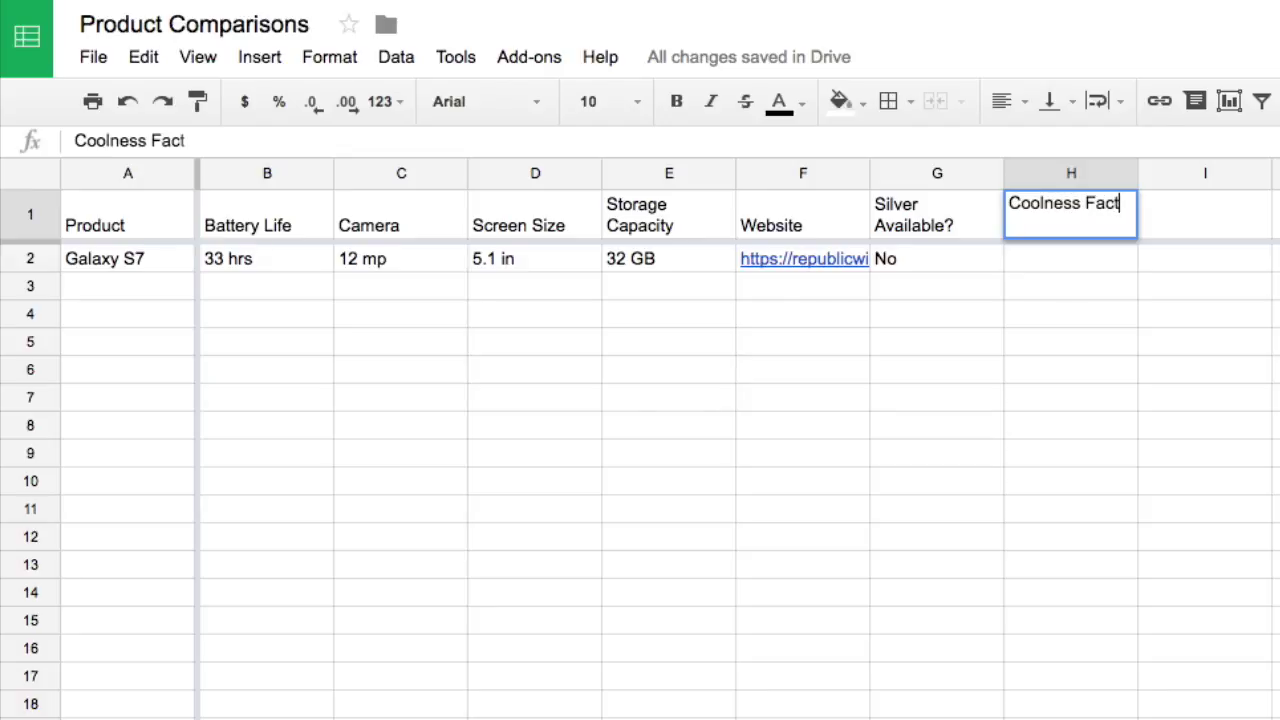
pyautogui.write('or')
pyautogui.press('Return')
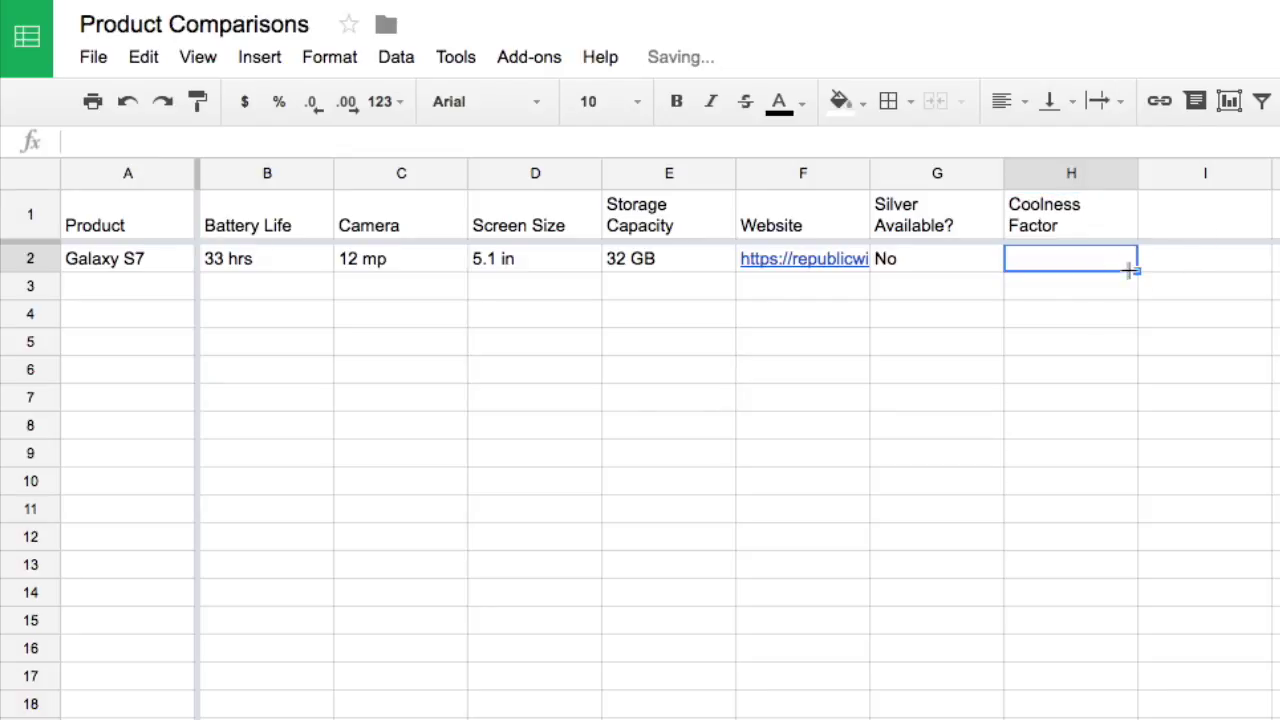
pyautogui.rightClick(1100, 260)
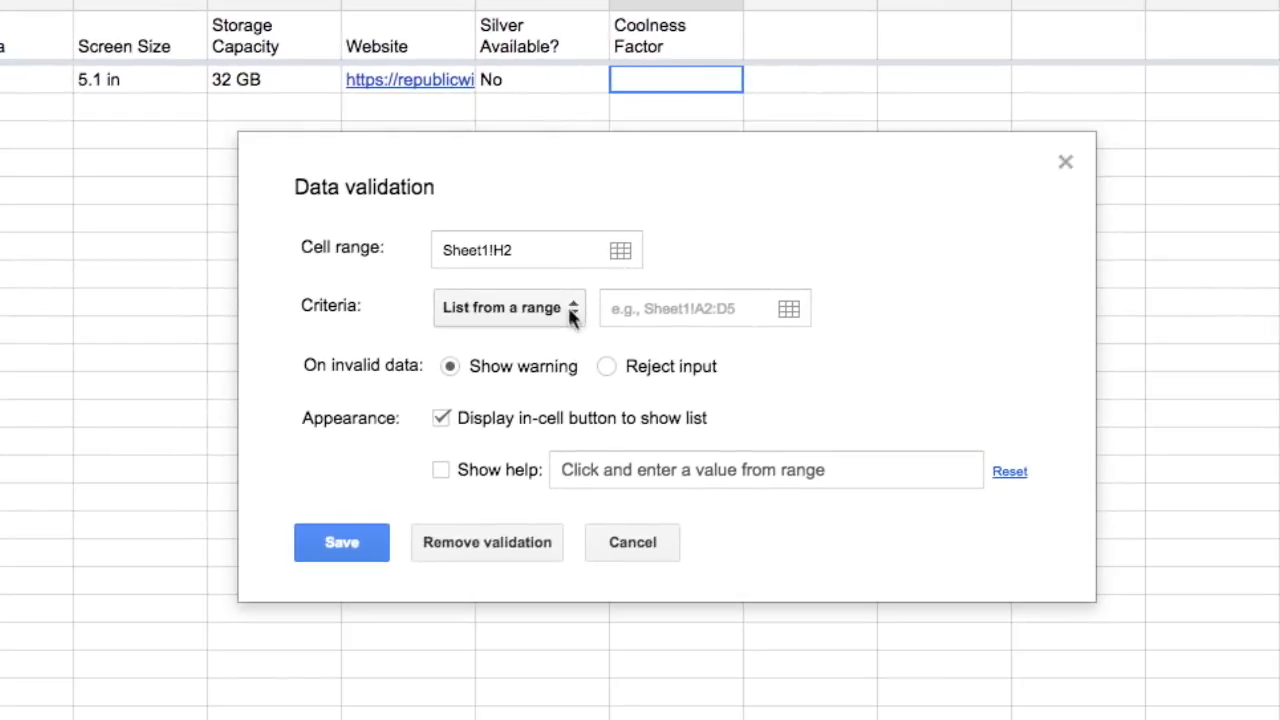
# Step: Give H2 a list validation of Really Cool, Pretty Cool, Not That Cool, then choose Really Cool
pyautogui.click(486, 348)
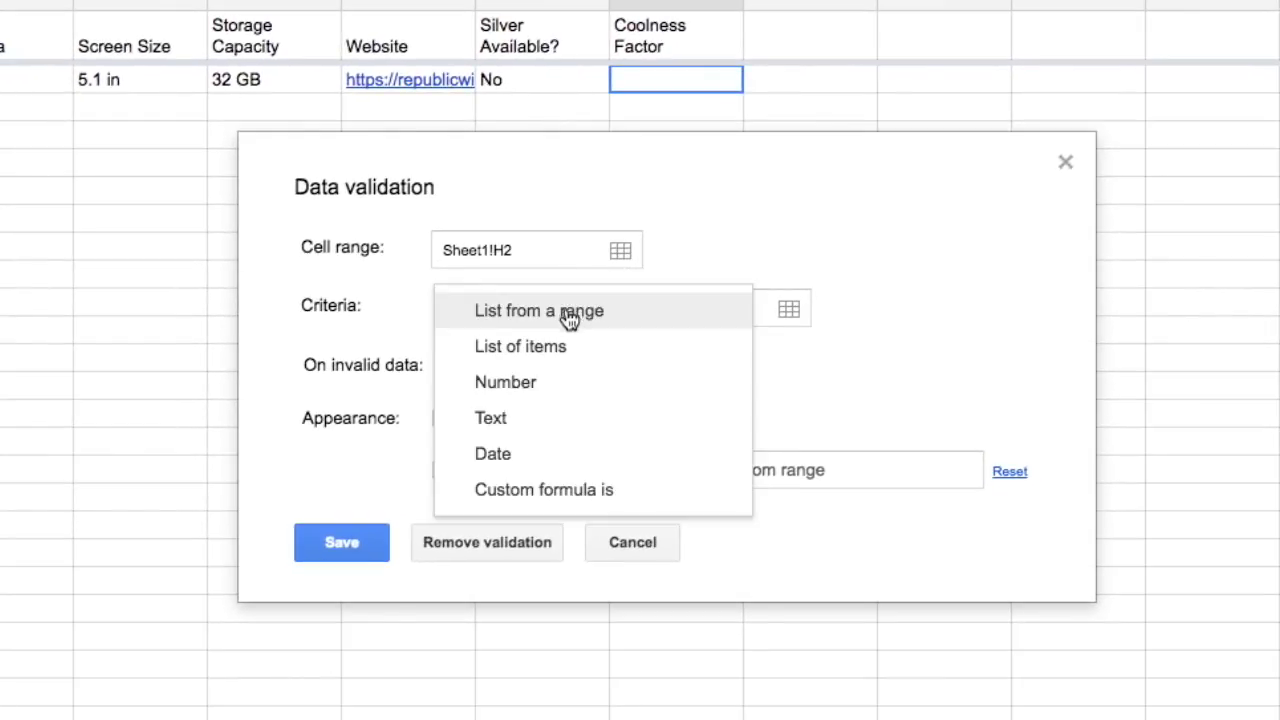
pyautogui.click(615, 347)
pyautogui.write('Really C')
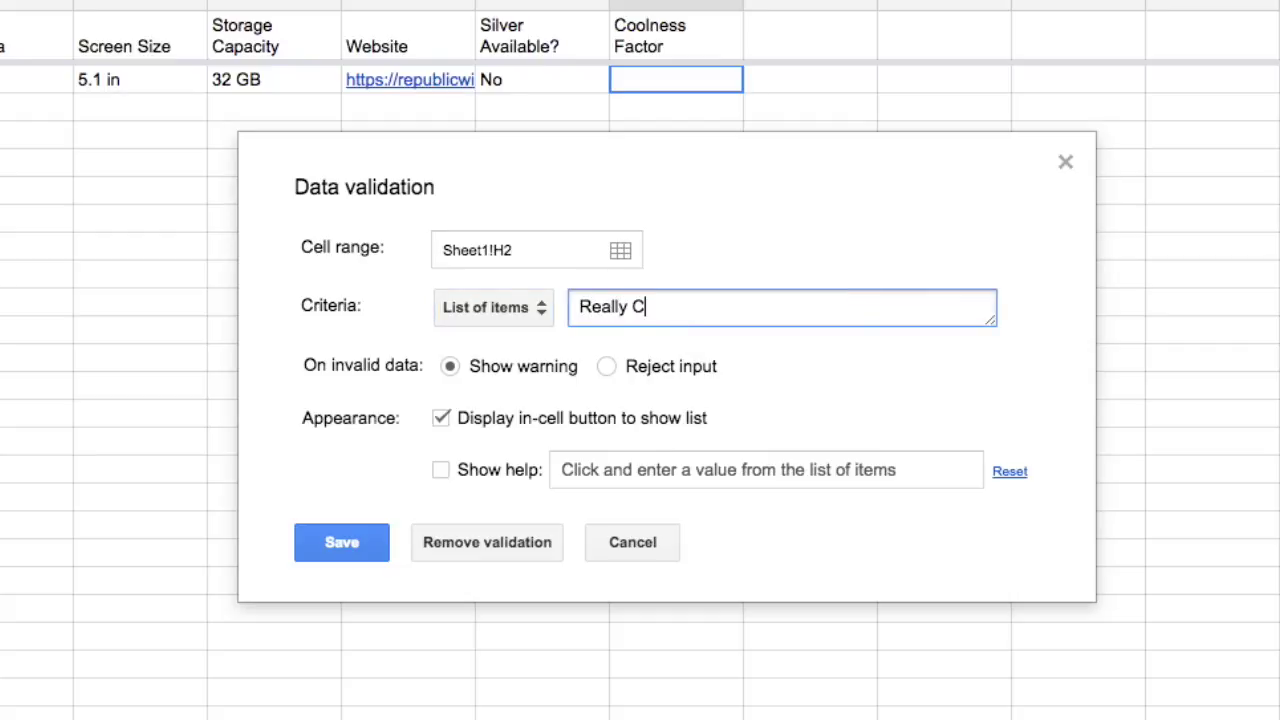
pyautogui.write('ool, Pretty Cool, Not That Cool')
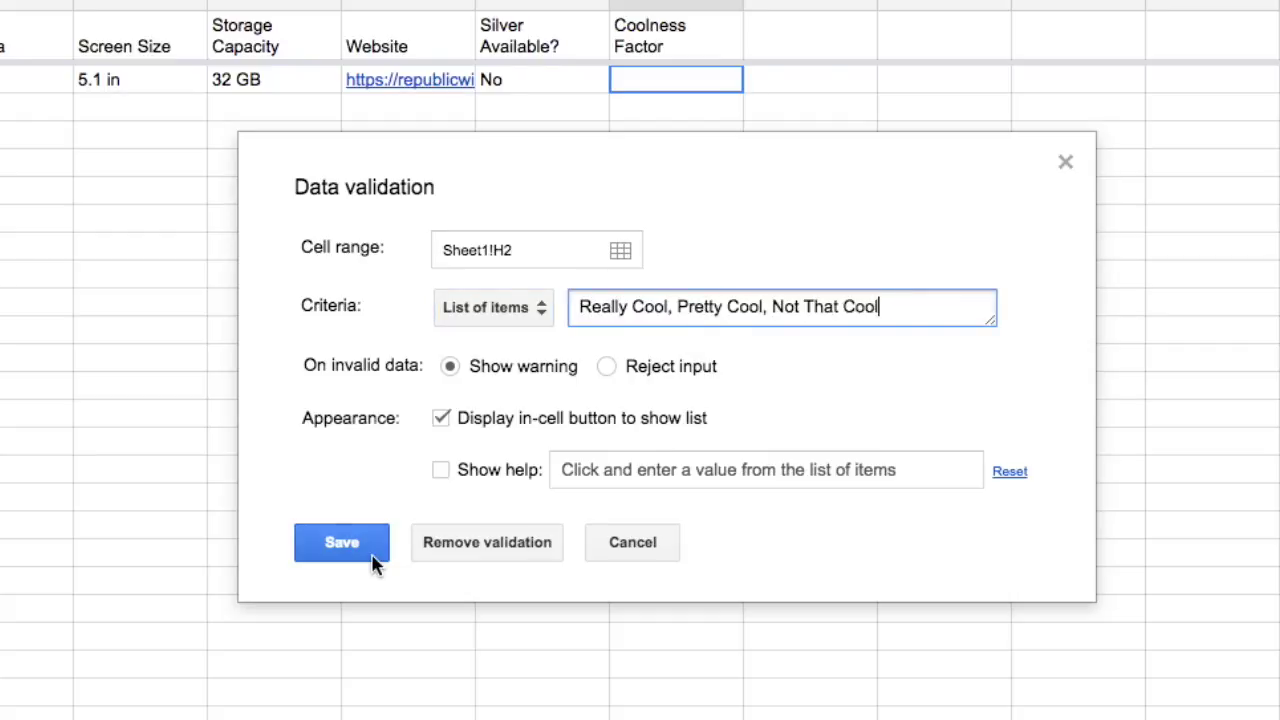
pyautogui.click(375, 564)
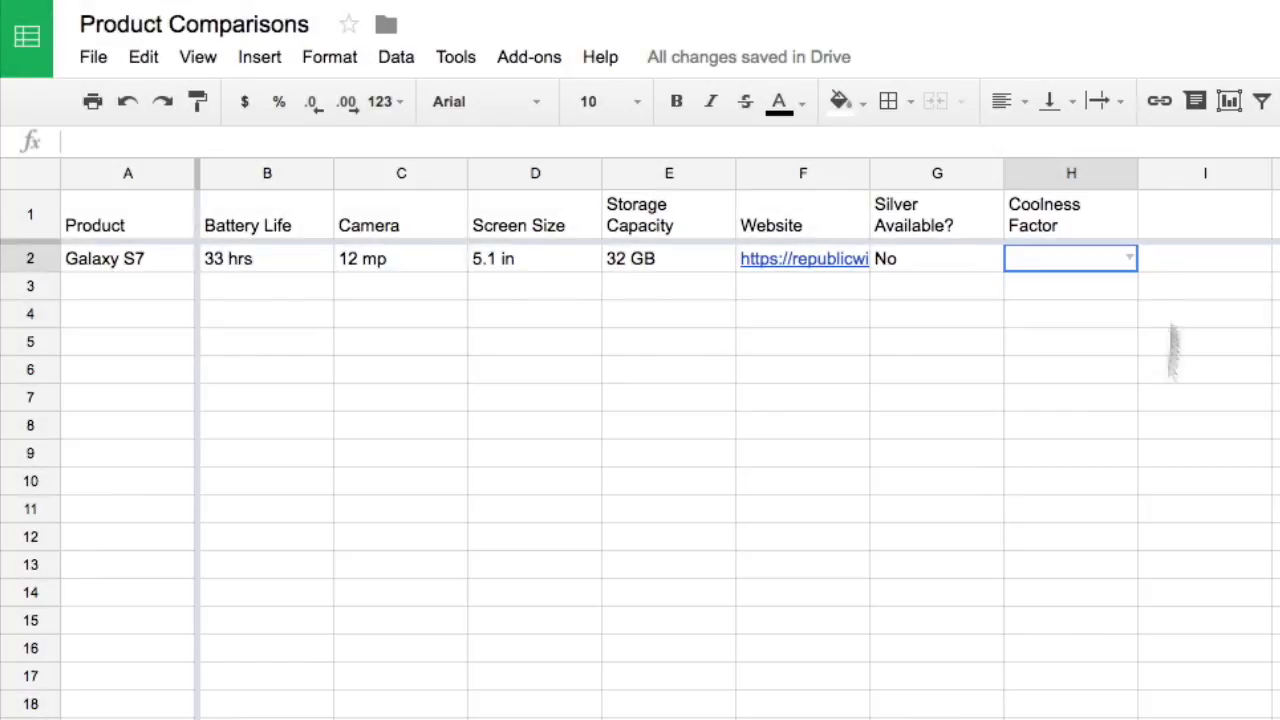
pyautogui.click(1130, 260)
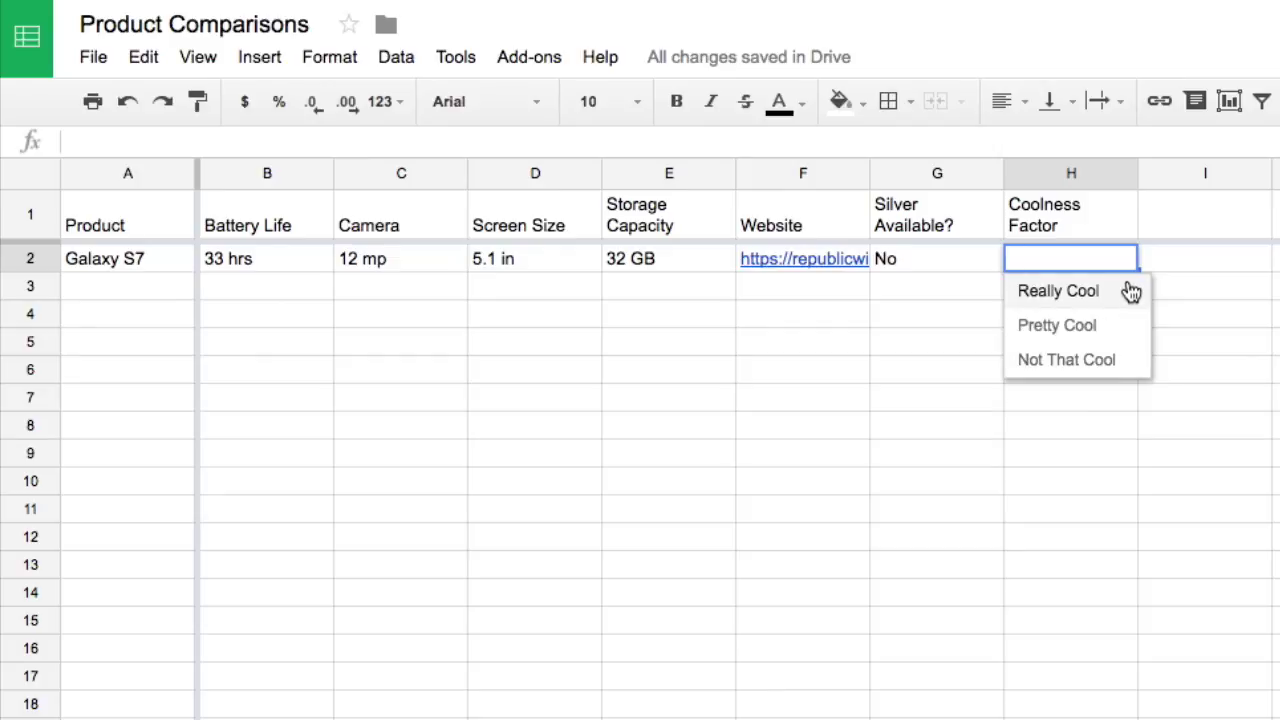
pyautogui.click(1128, 290)
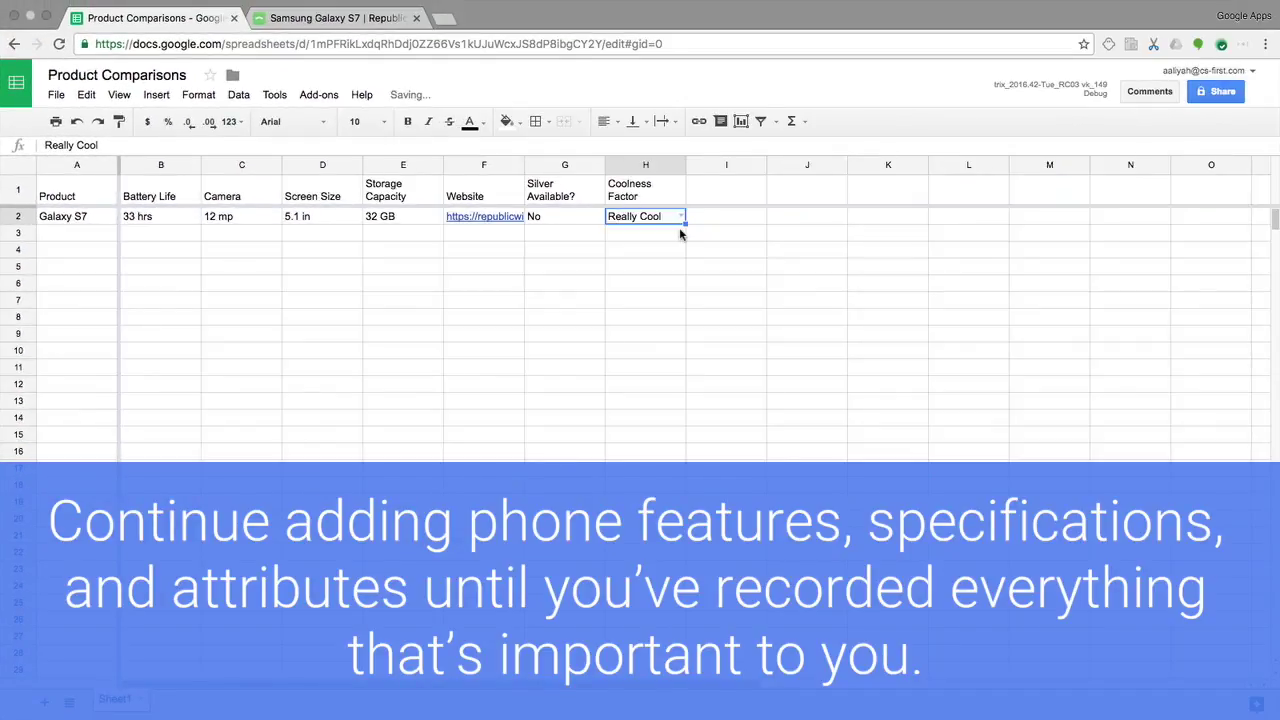